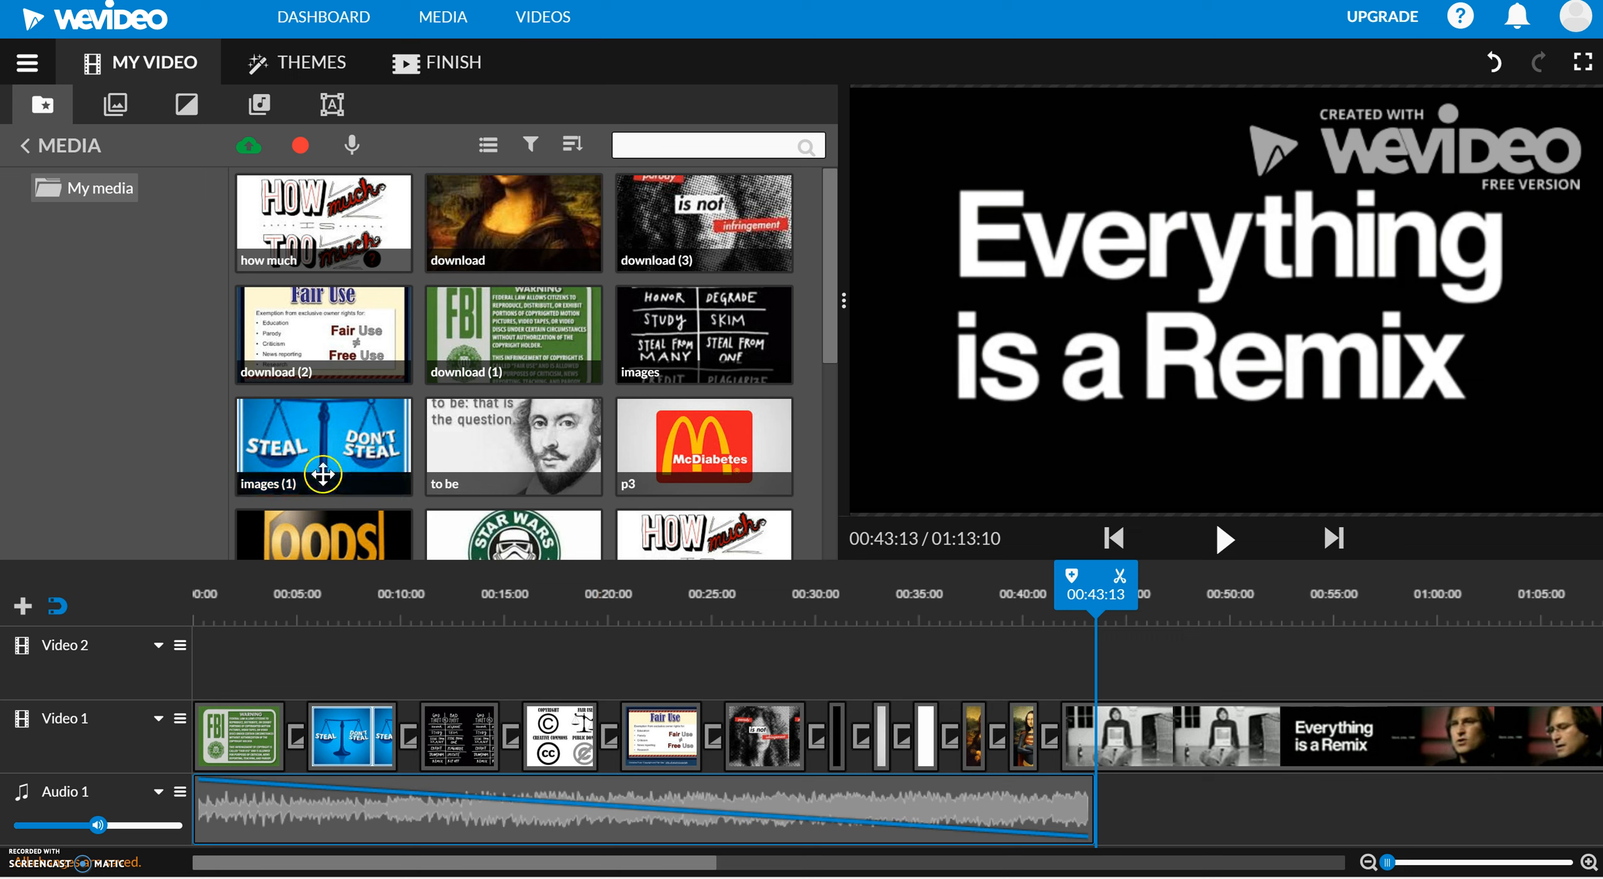
pyautogui.click(249, 148)
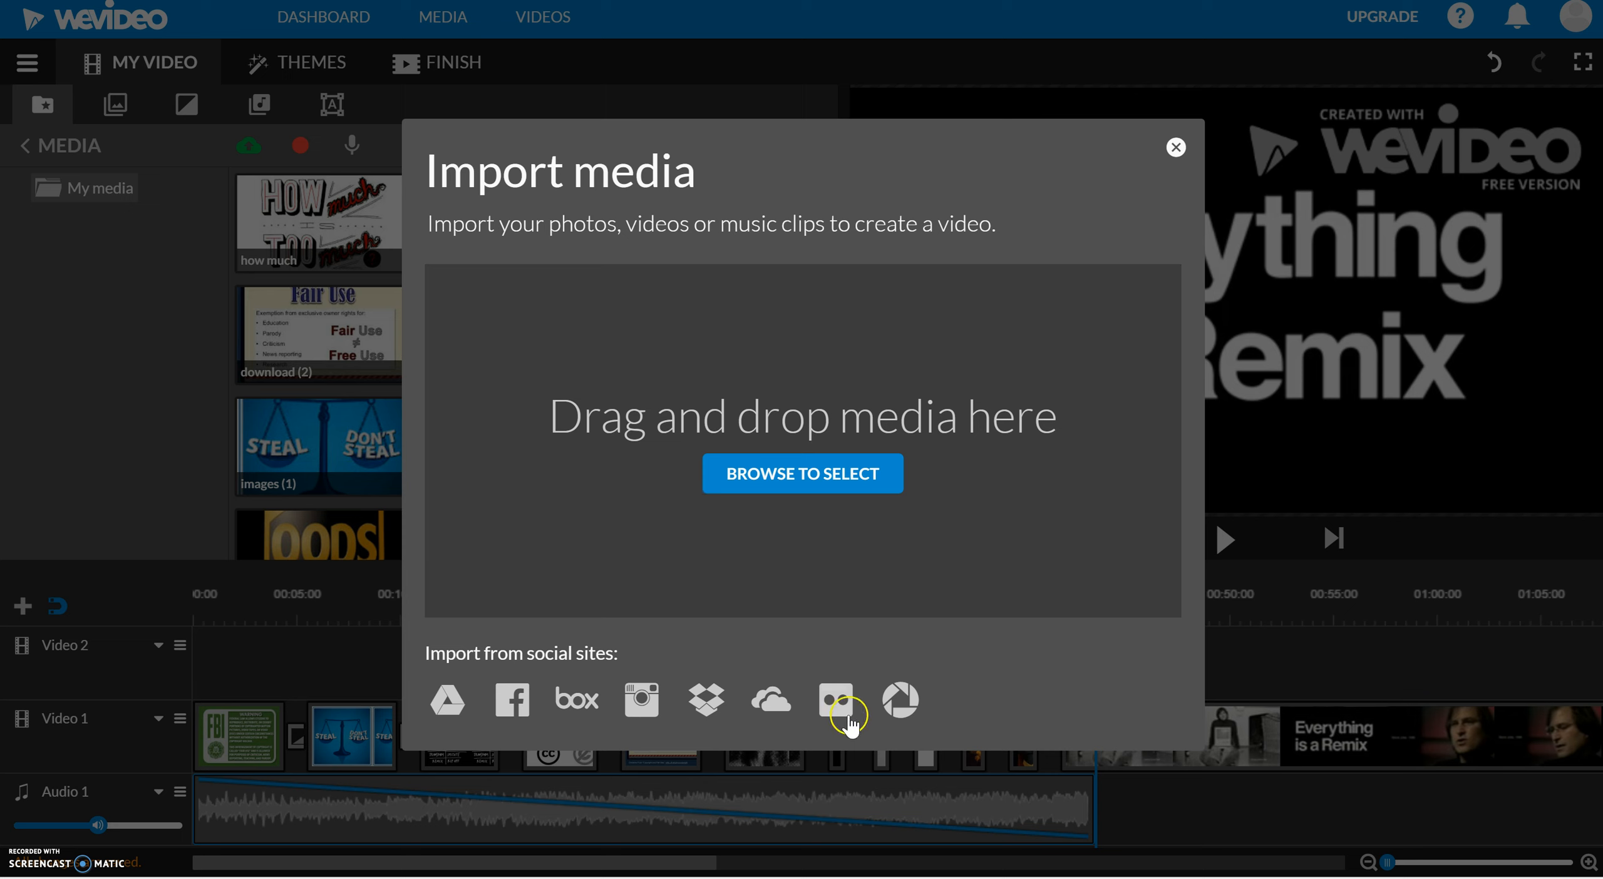
pyautogui.click(784, 476)
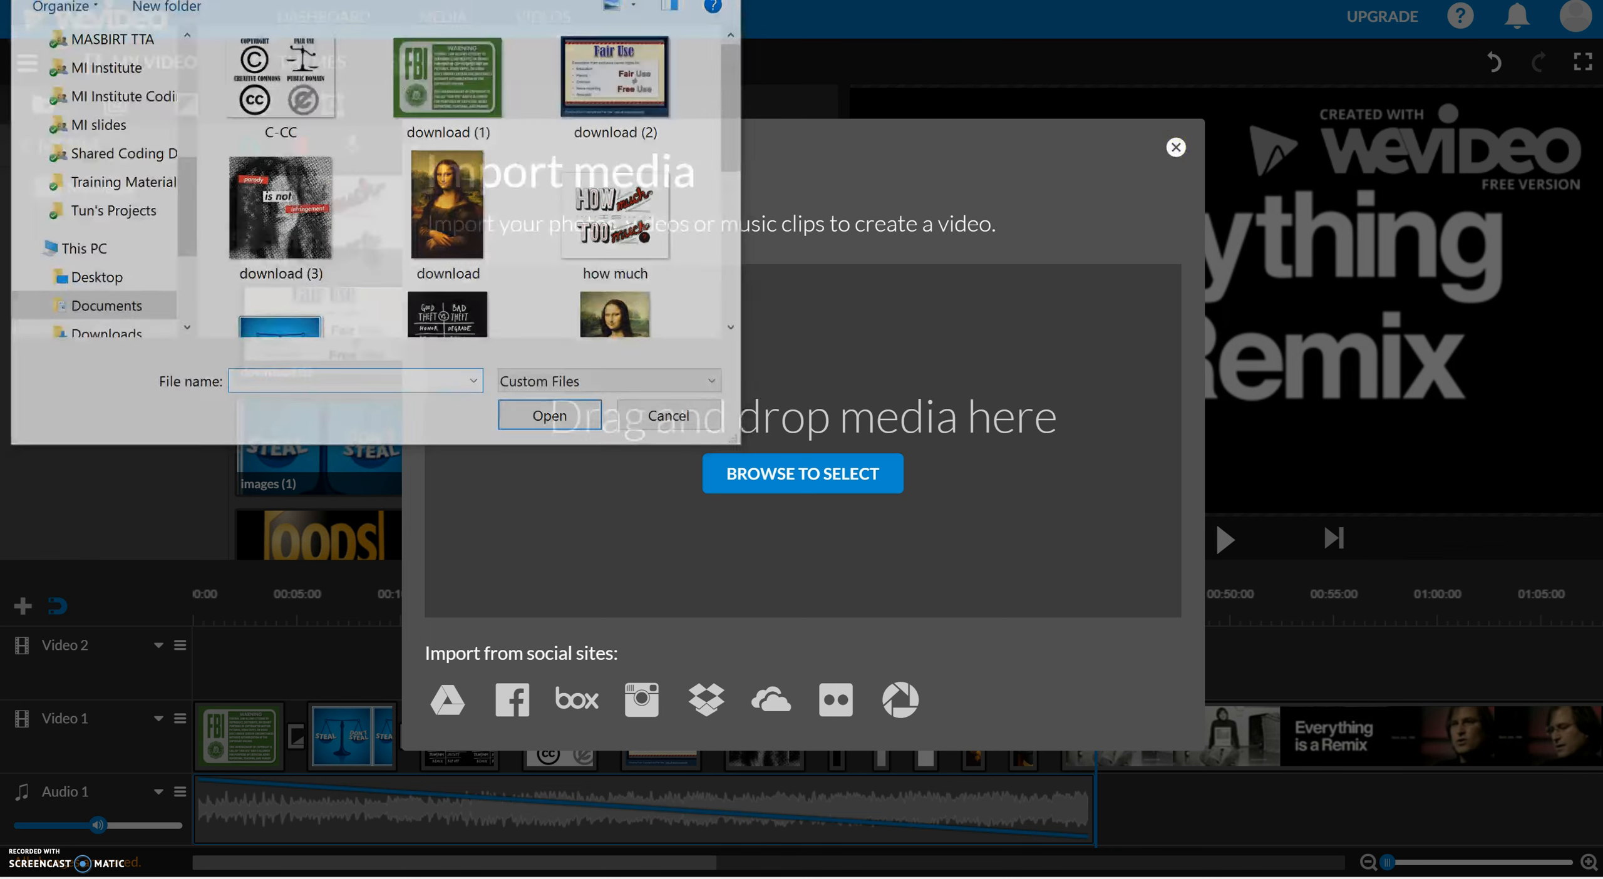
pyautogui.click(1175, 146)
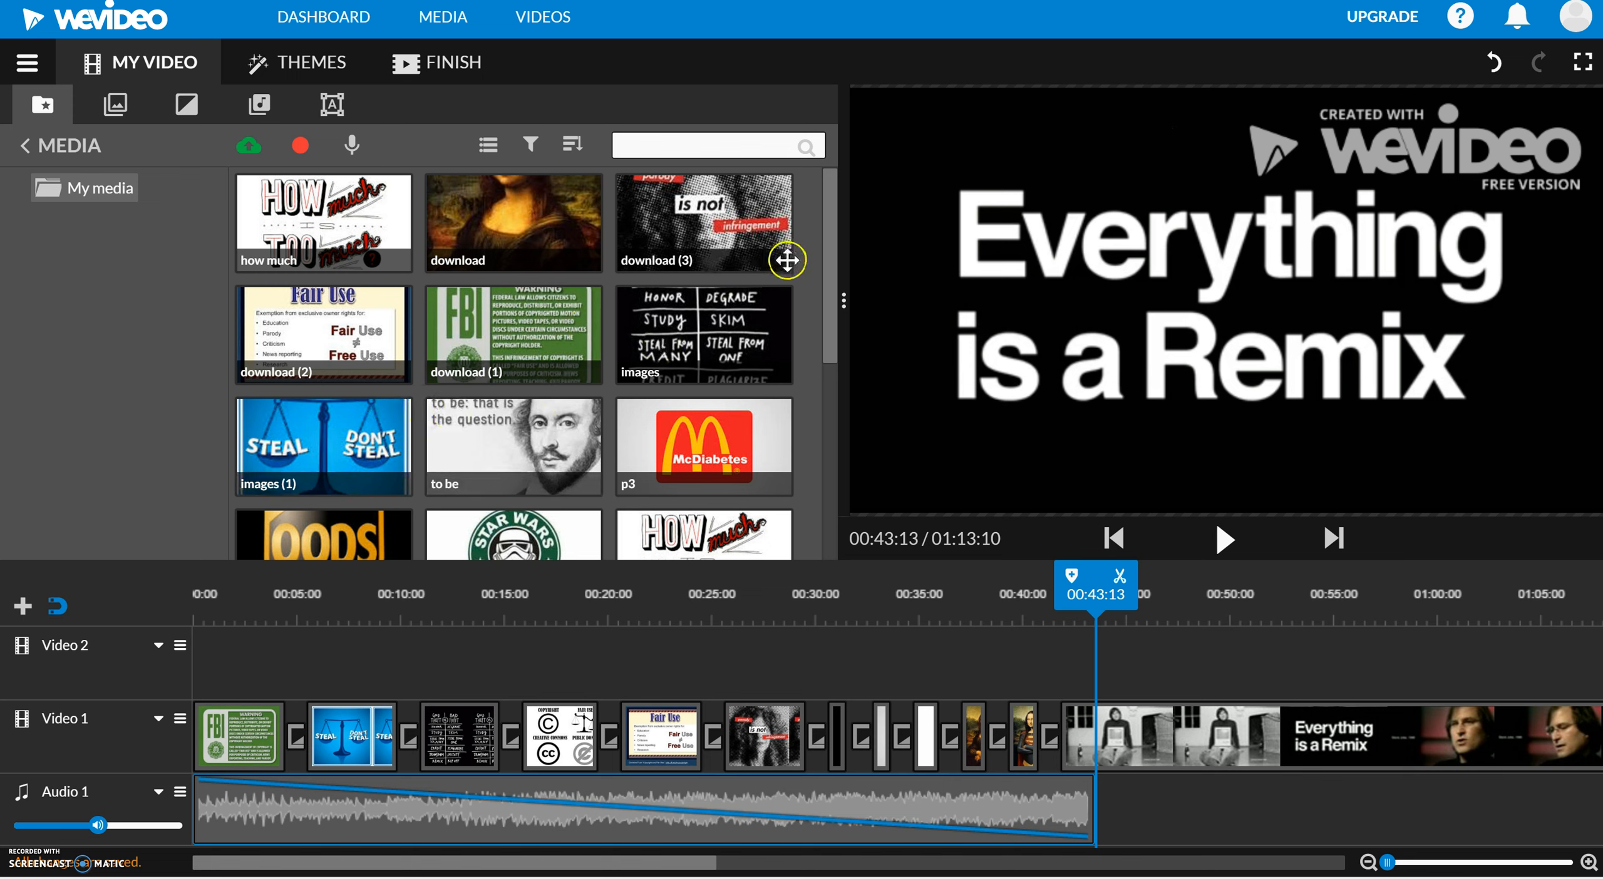
pyautogui.moveTo(825, 273)
pyautogui.mouseDown()
pyautogui.moveTo(809, 501)
pyautogui.moveTo(848, 342)
pyautogui.moveTo(823, 263)
pyautogui.mouseUp()
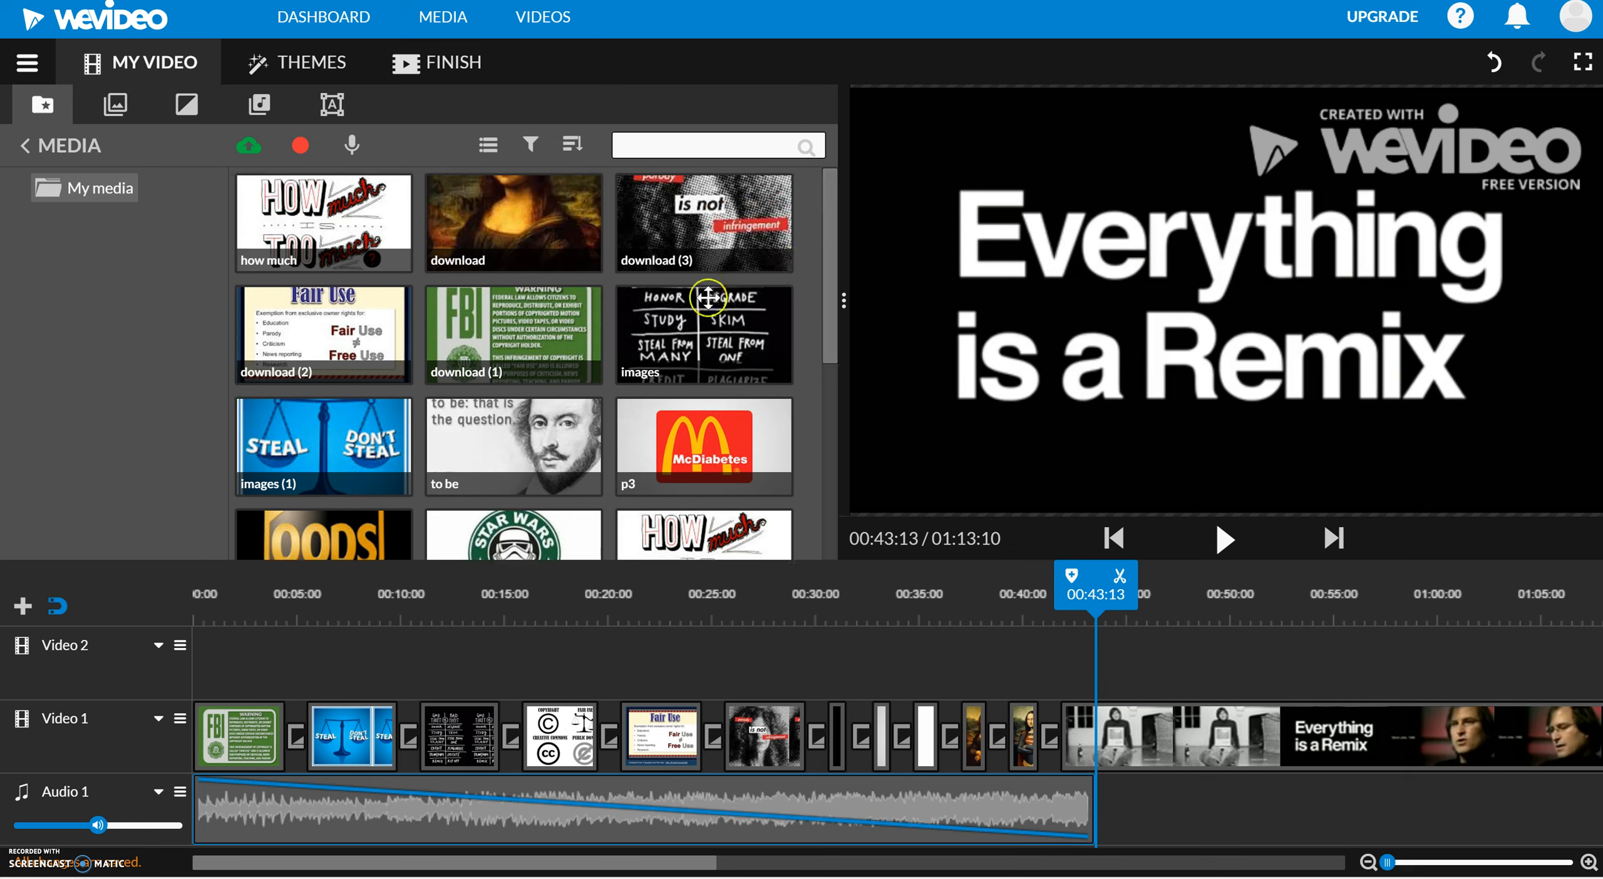
# Step: Place the "how much" image on the Video 2 track at 00:08:07 and trim its ending to about 00:11
pyautogui.moveTo(361, 232); pyautogui.dragTo(396, 651)
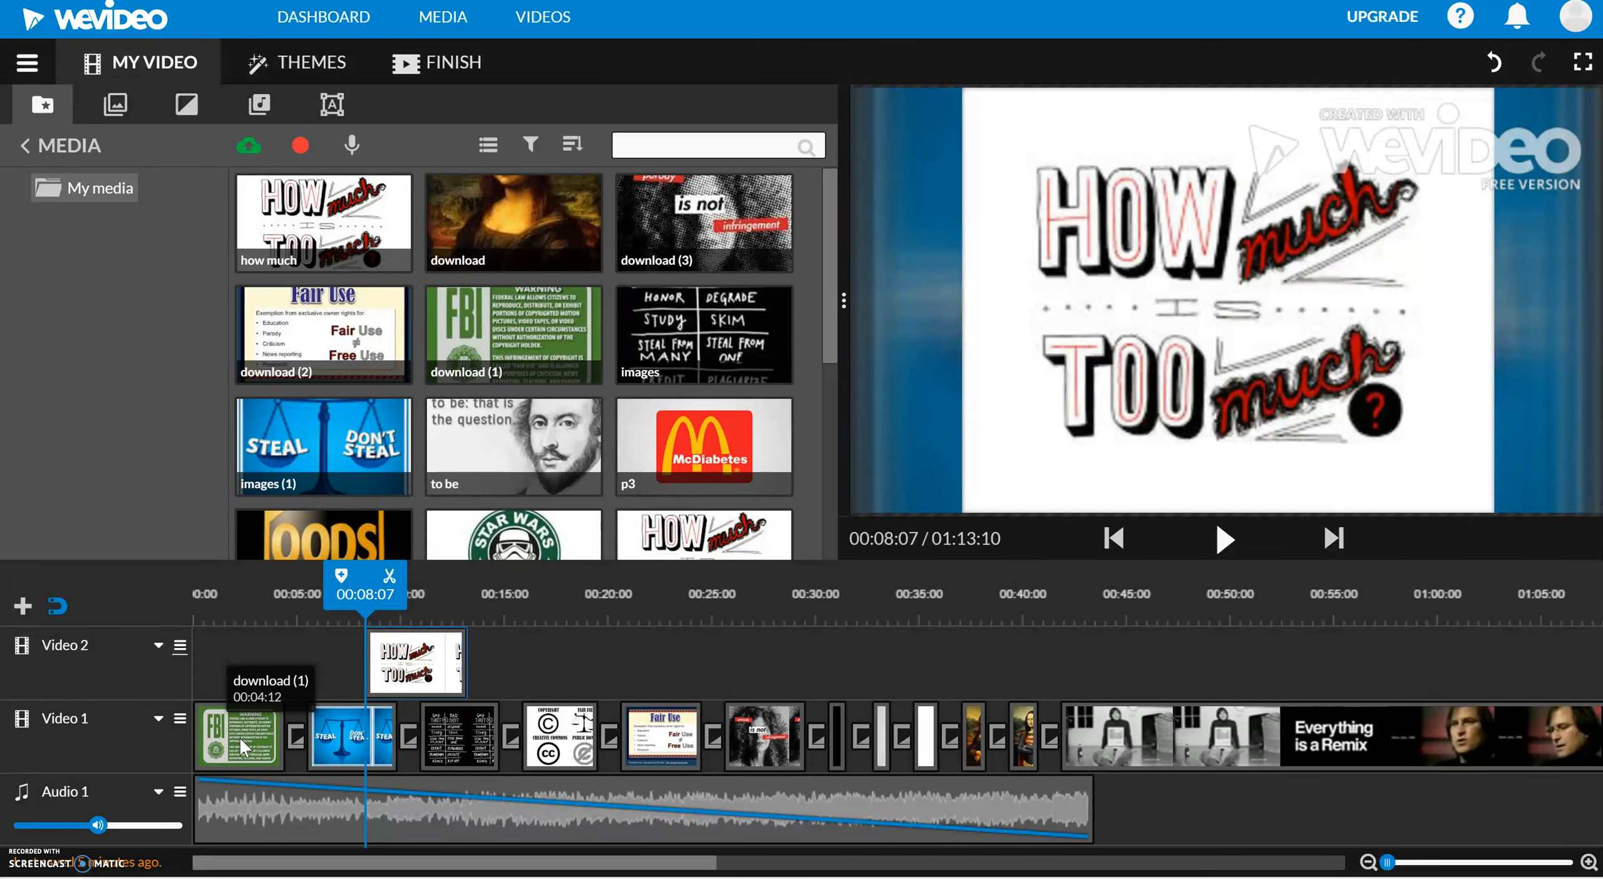
pyautogui.click(301, 738)
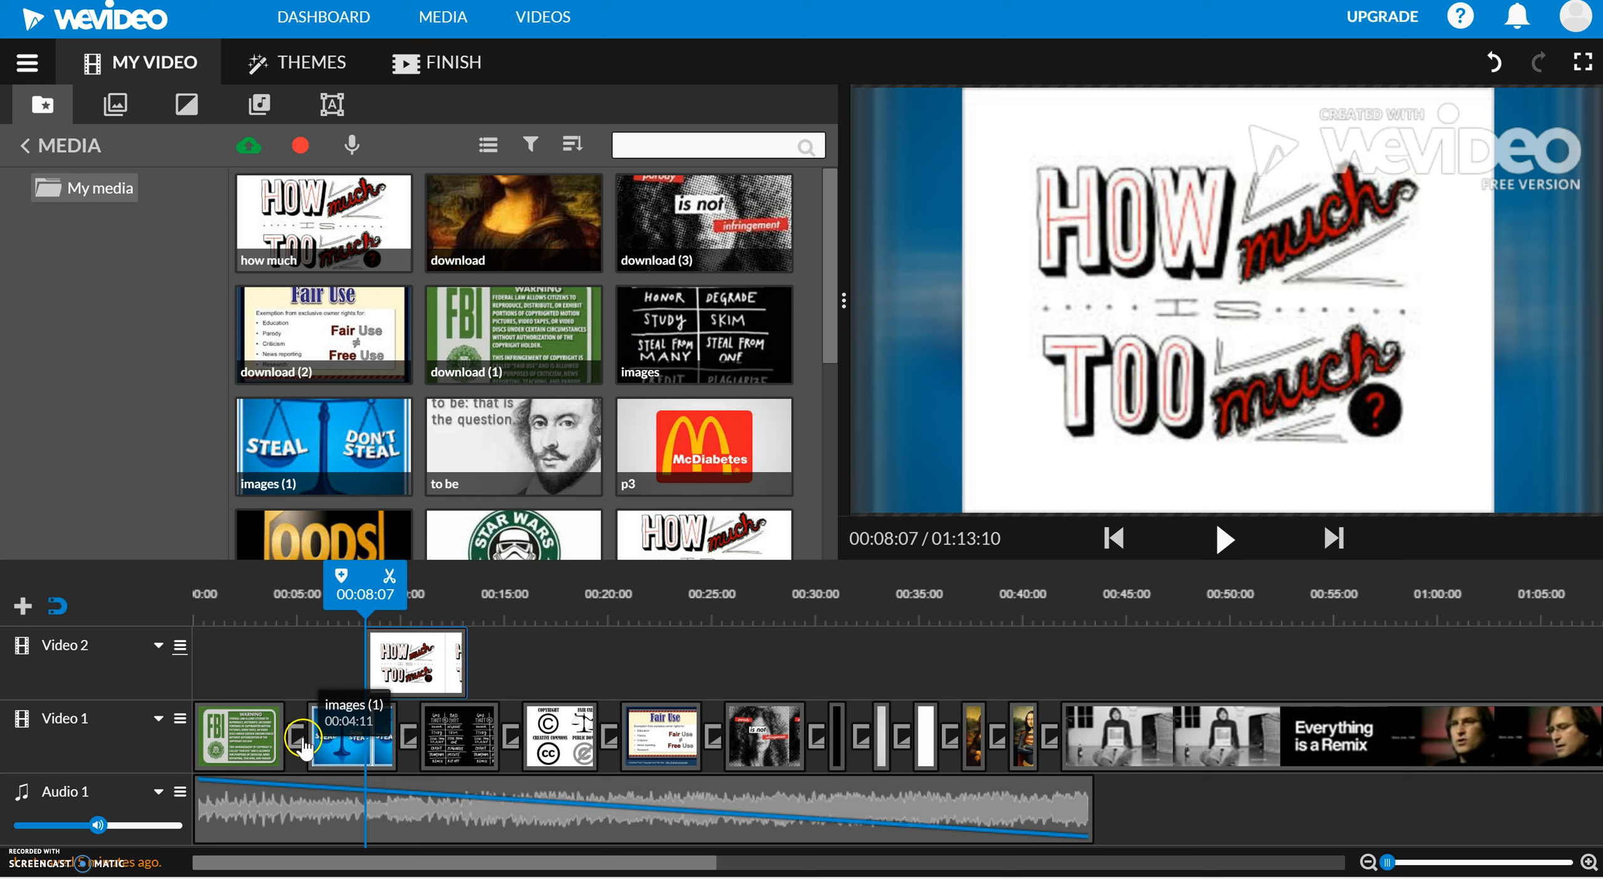
pyautogui.click(278, 667)
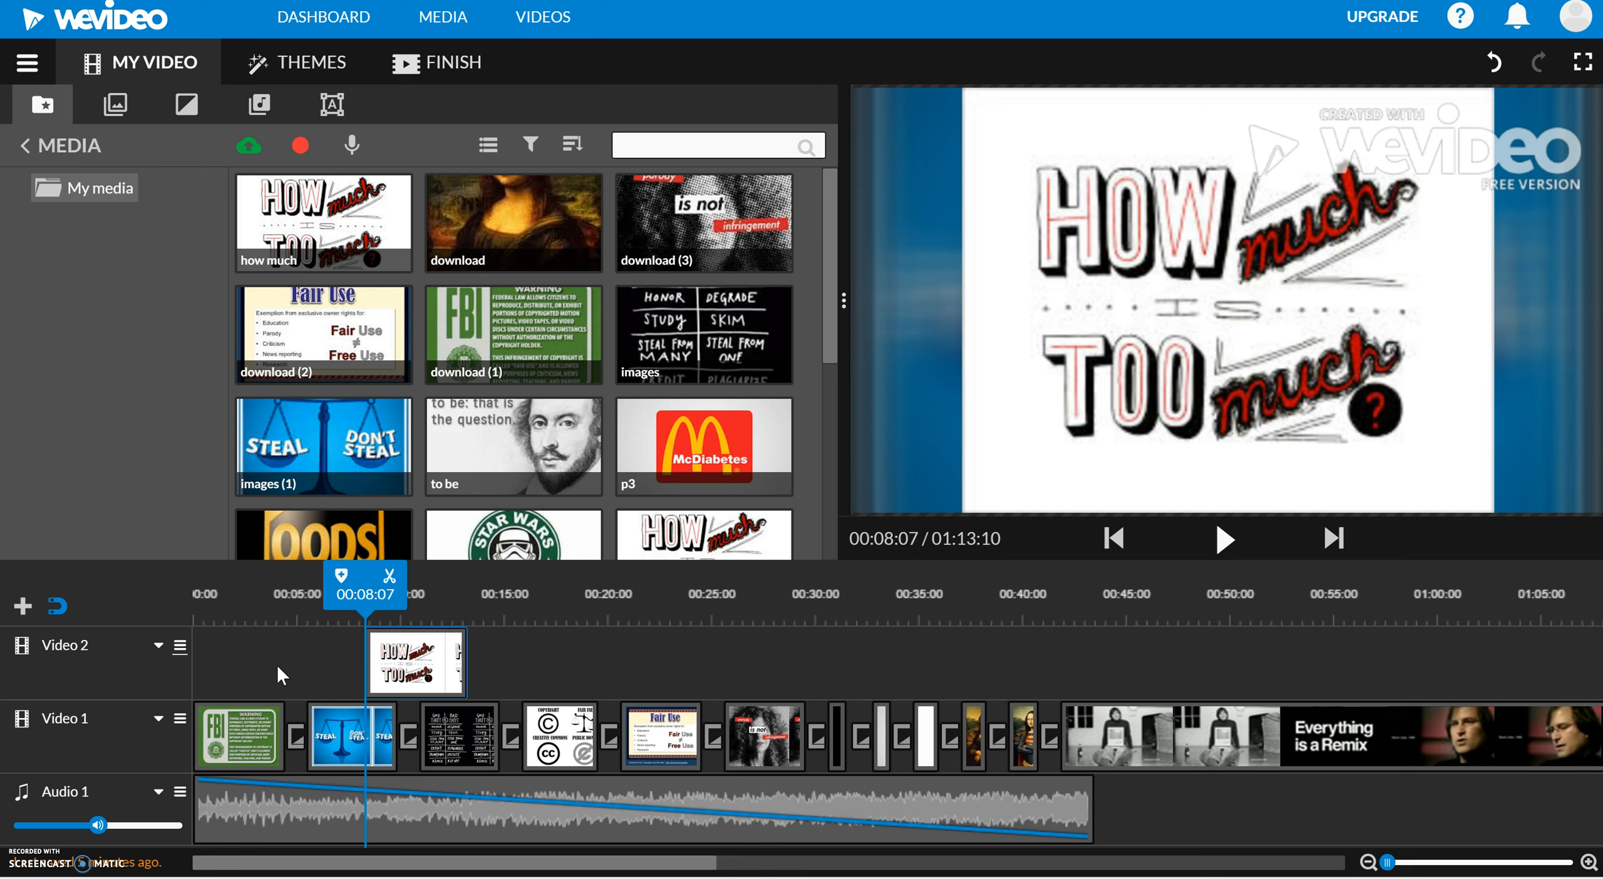
pyautogui.click(375, 670)
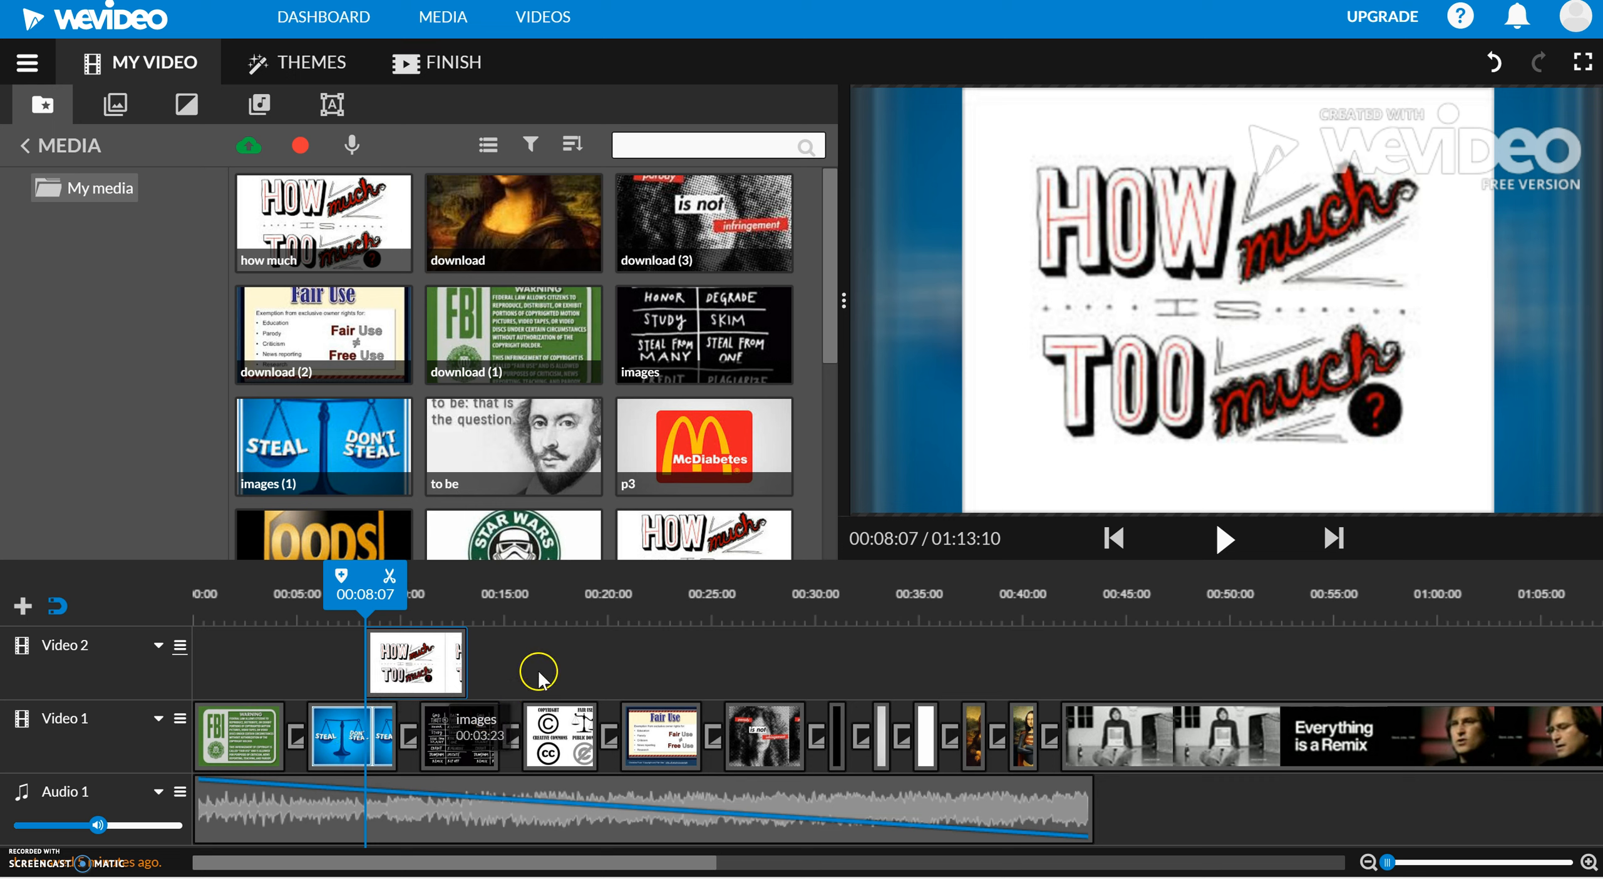
pyautogui.click(431, 659)
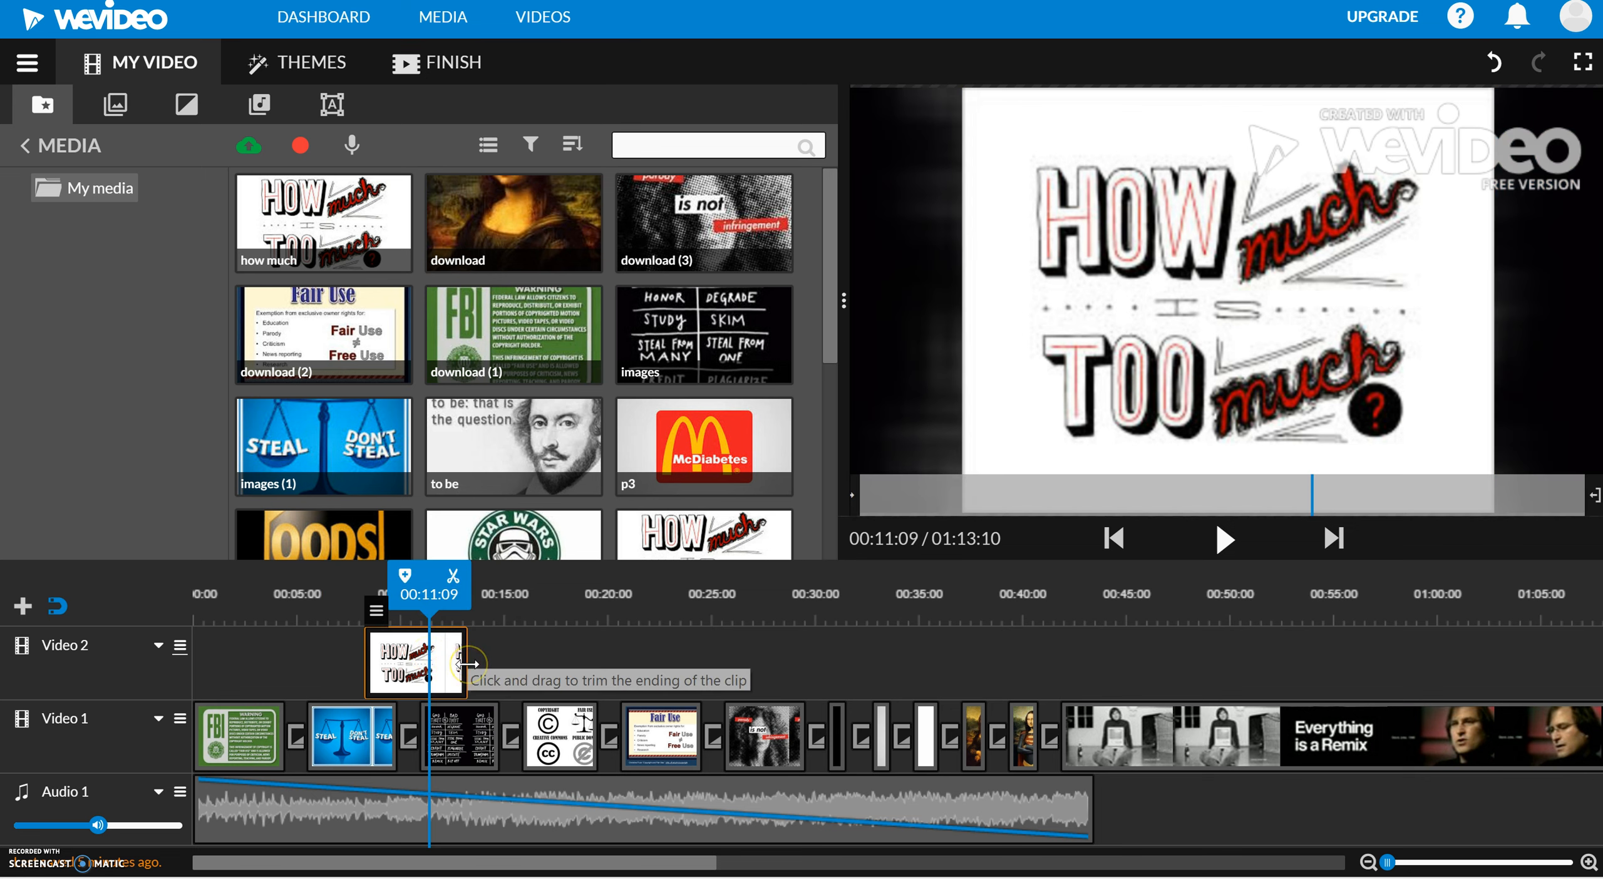
pyautogui.moveTo(465, 662); pyautogui.dragTo(431, 663)
# Step: Try to add a transition at the end of the Video 2 clip and browse the standard transitions
pyautogui.rightClick(431, 662)
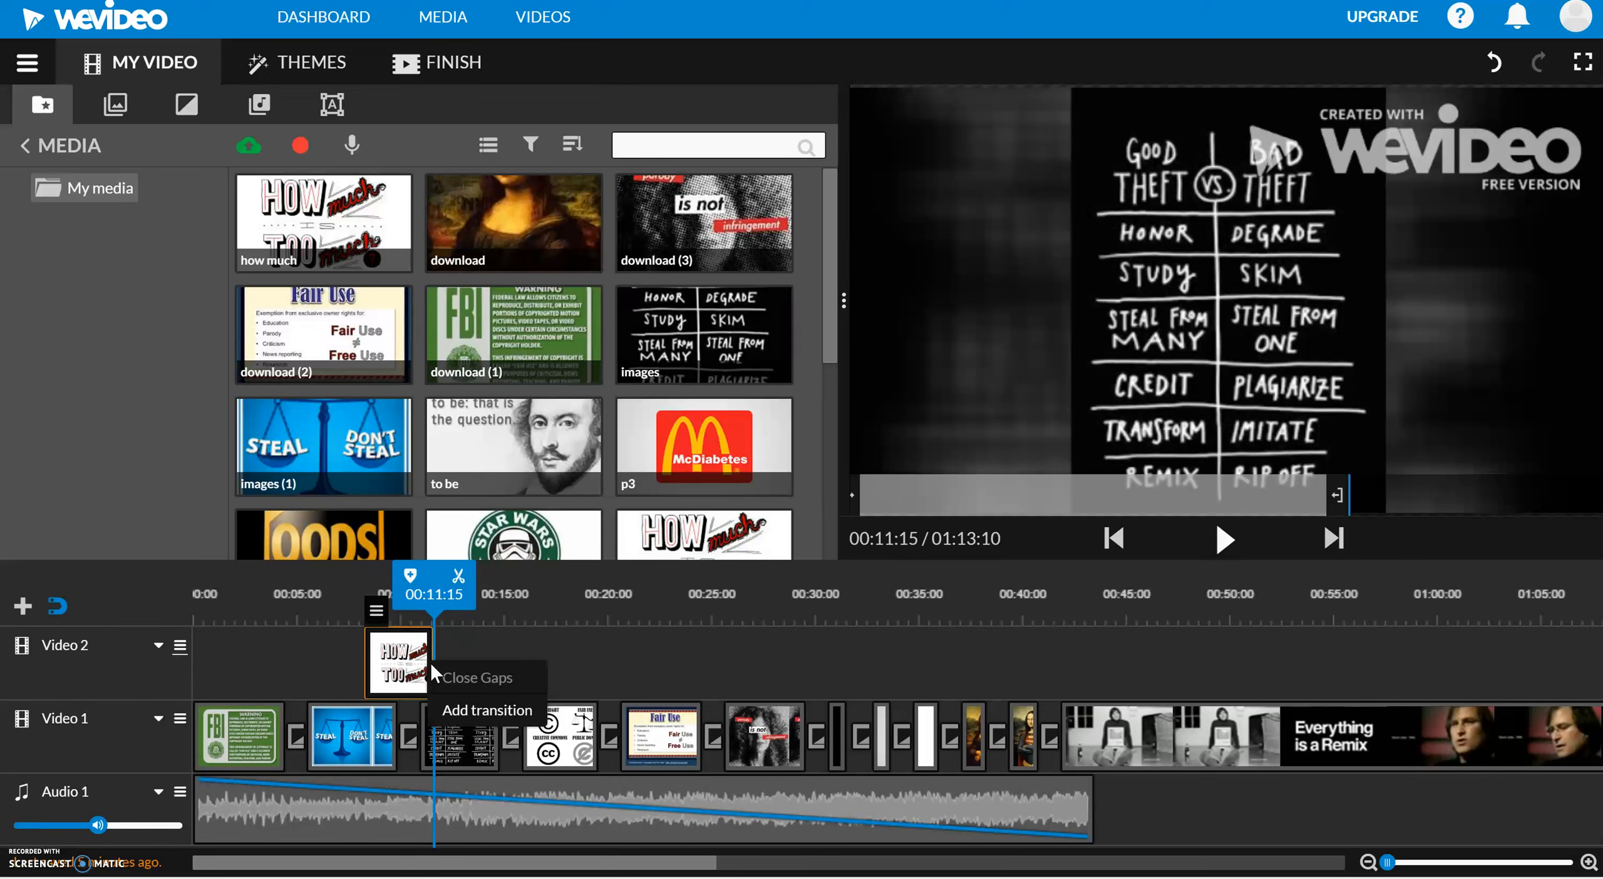
pyautogui.click(473, 717)
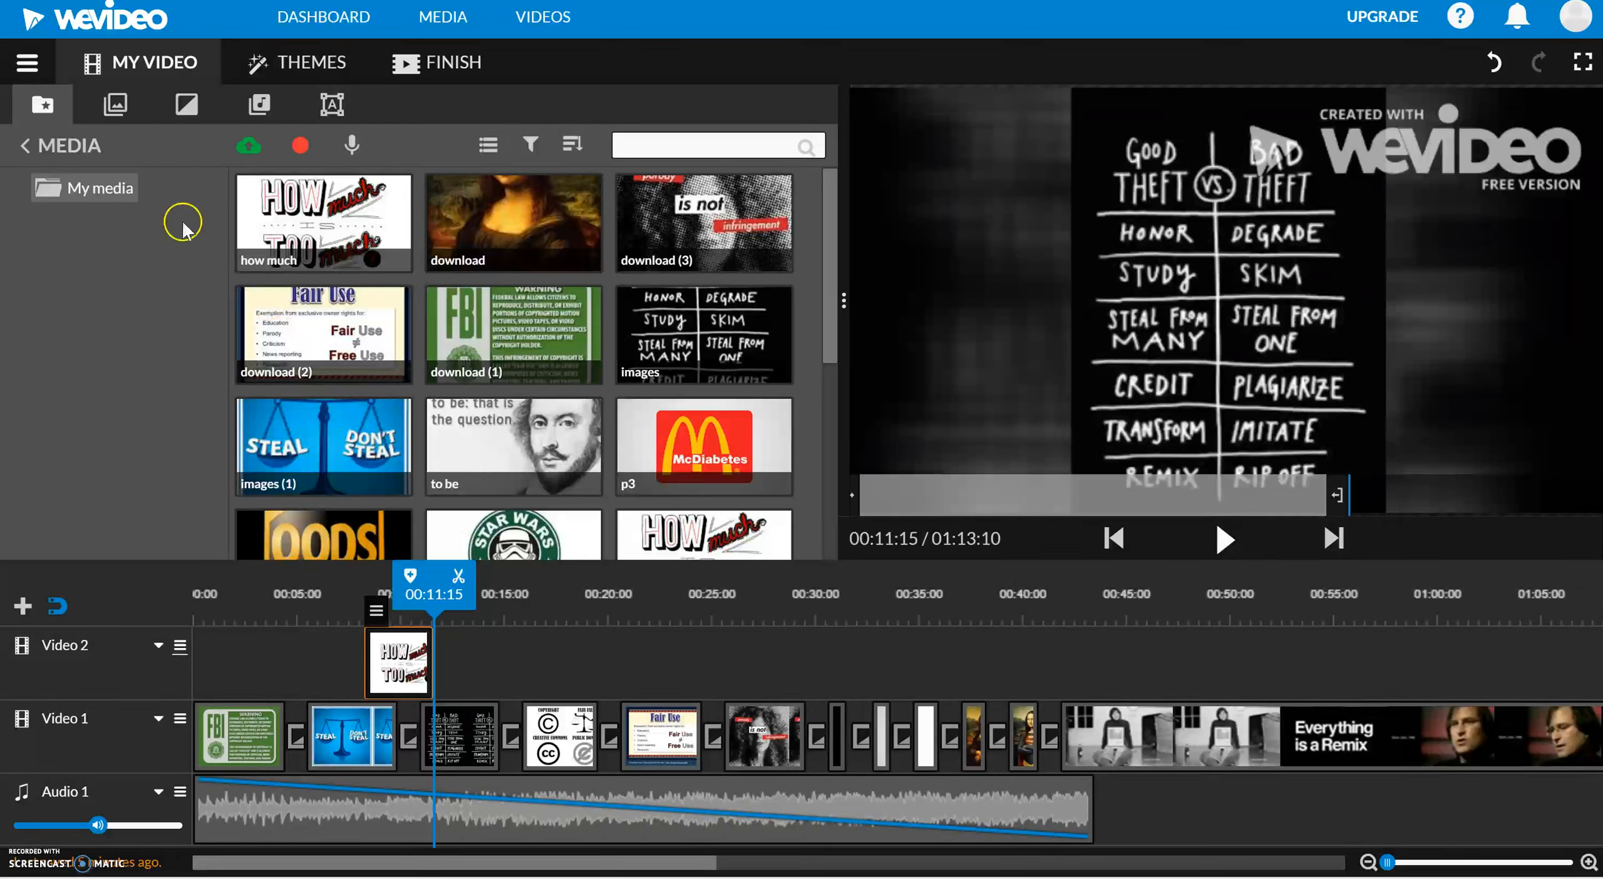
pyautogui.click(188, 105)
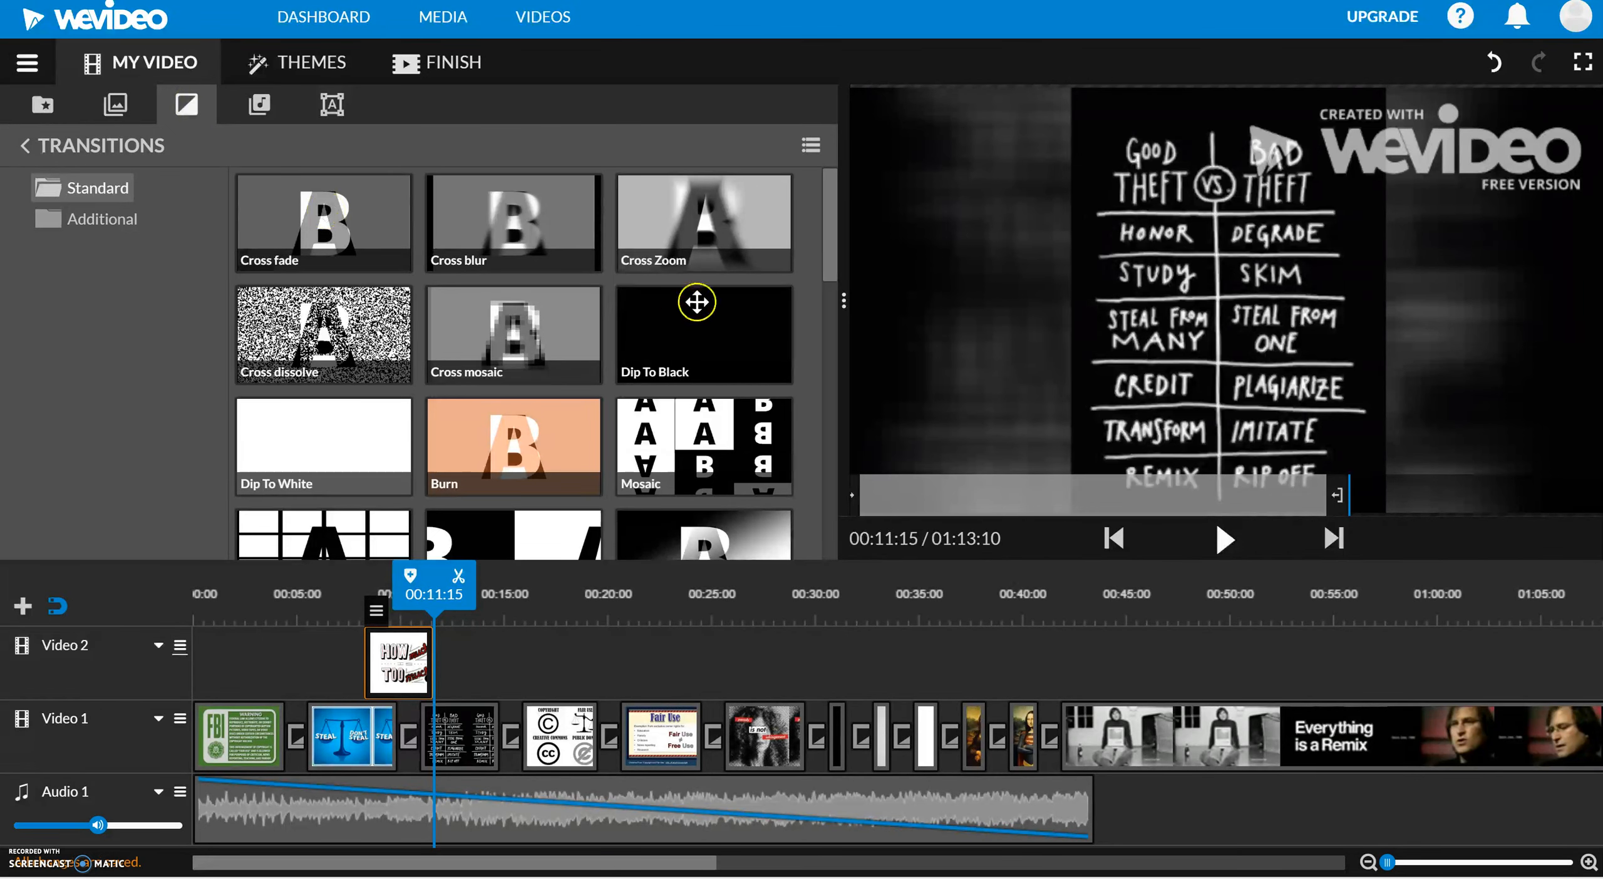
pyautogui.moveTo(833, 266)
pyautogui.mouseDown()
pyautogui.moveTo(833, 551)
pyautogui.moveTo(838, 194)
pyautogui.mouseUp()
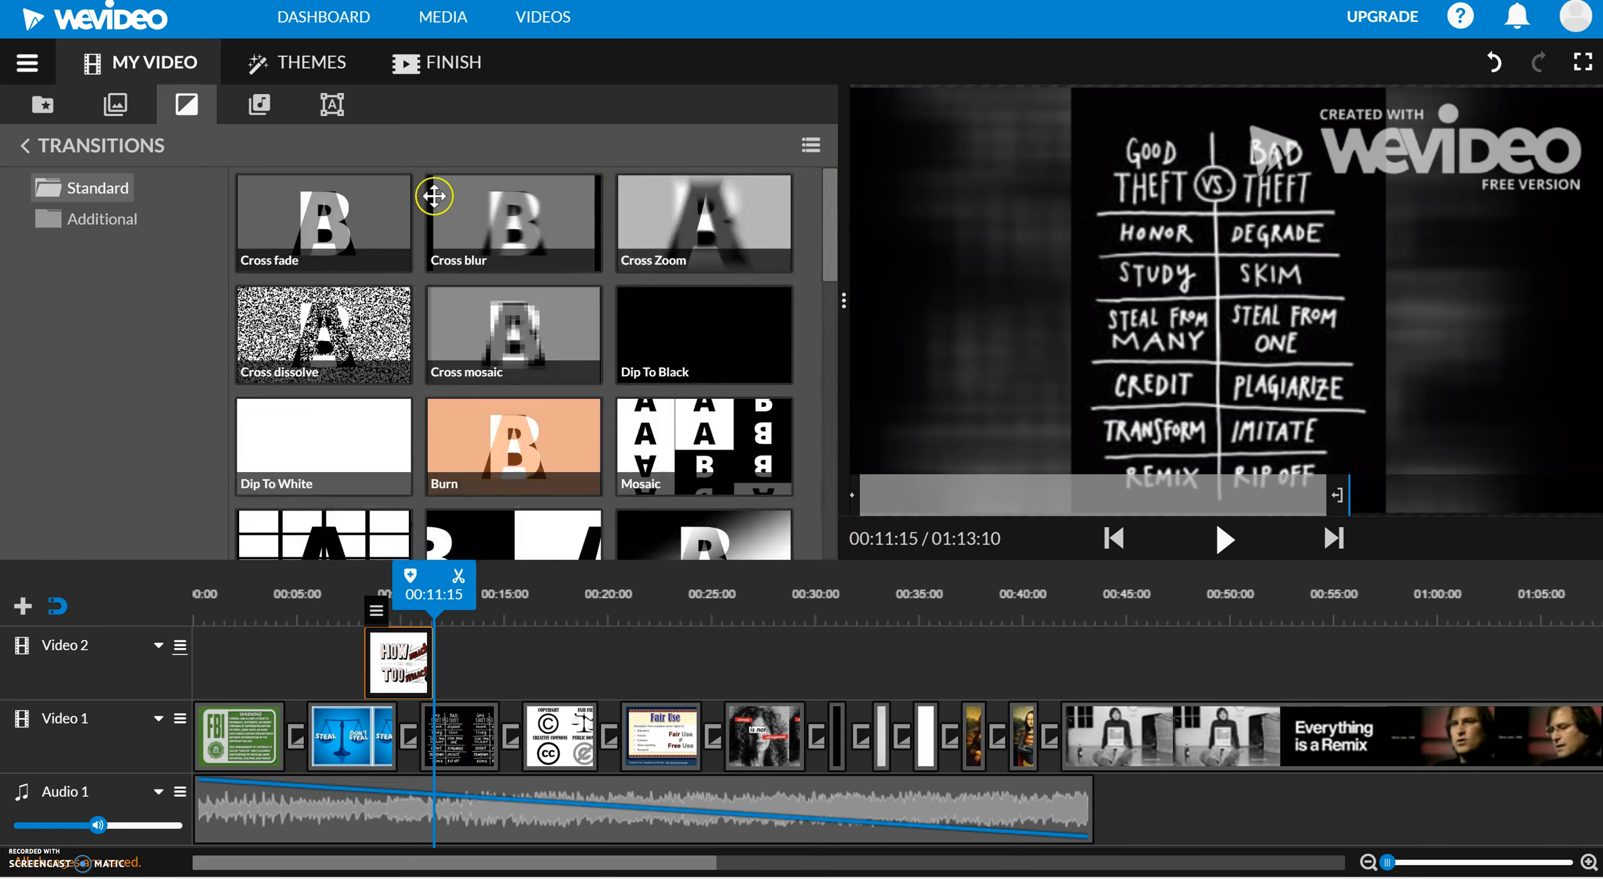
# Step: Return to the media library and delete the "how much" clip from the Video 2 track
pyautogui.click(43, 105)
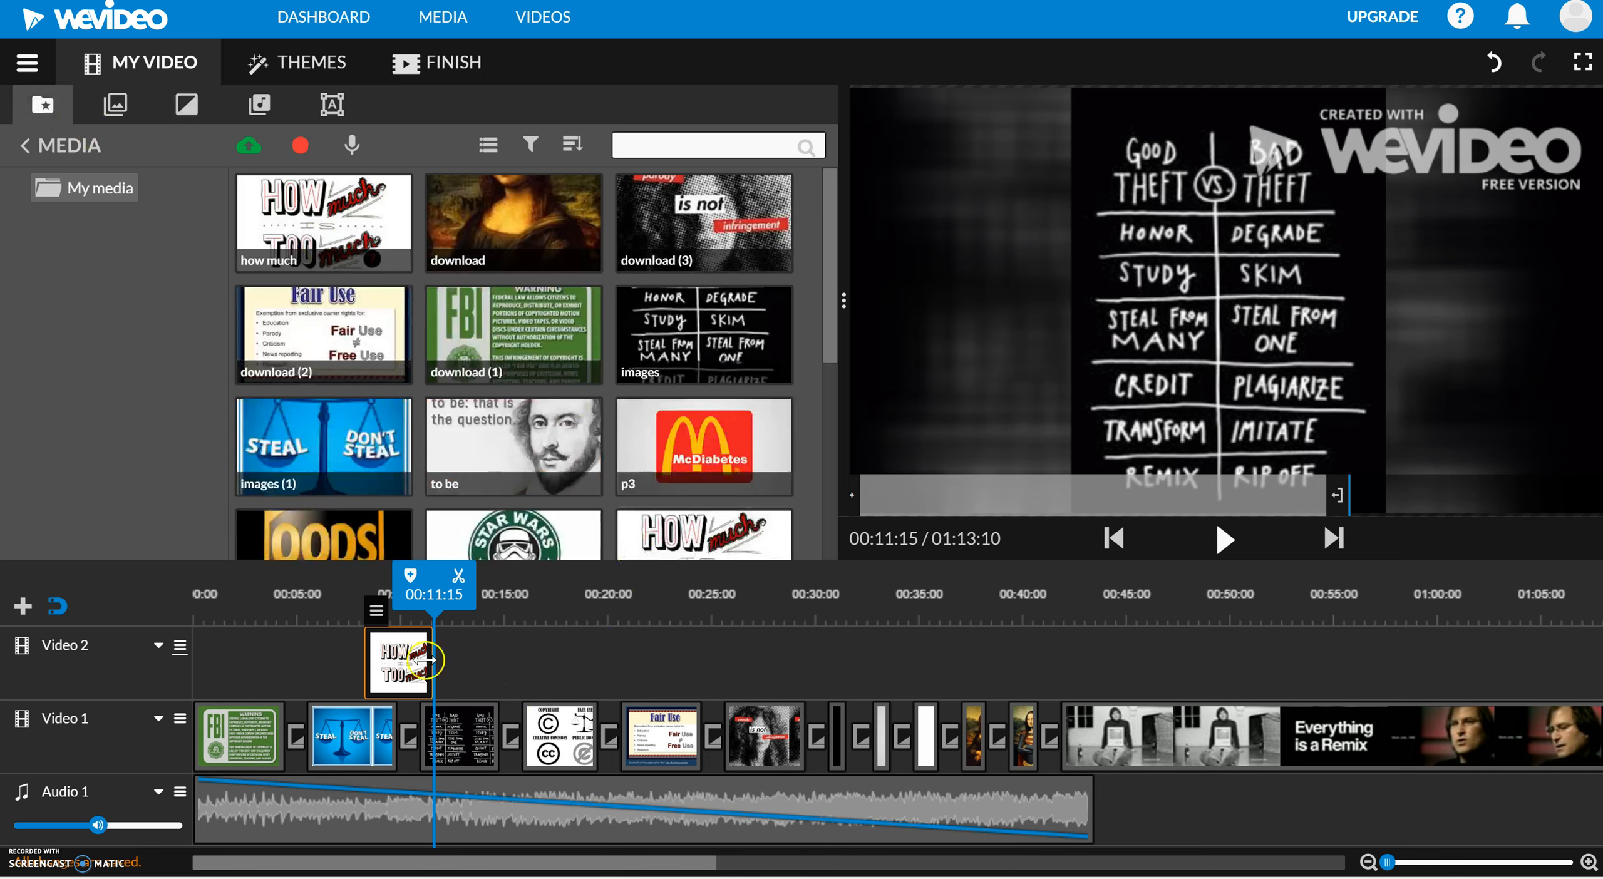
pyautogui.press('Delete')
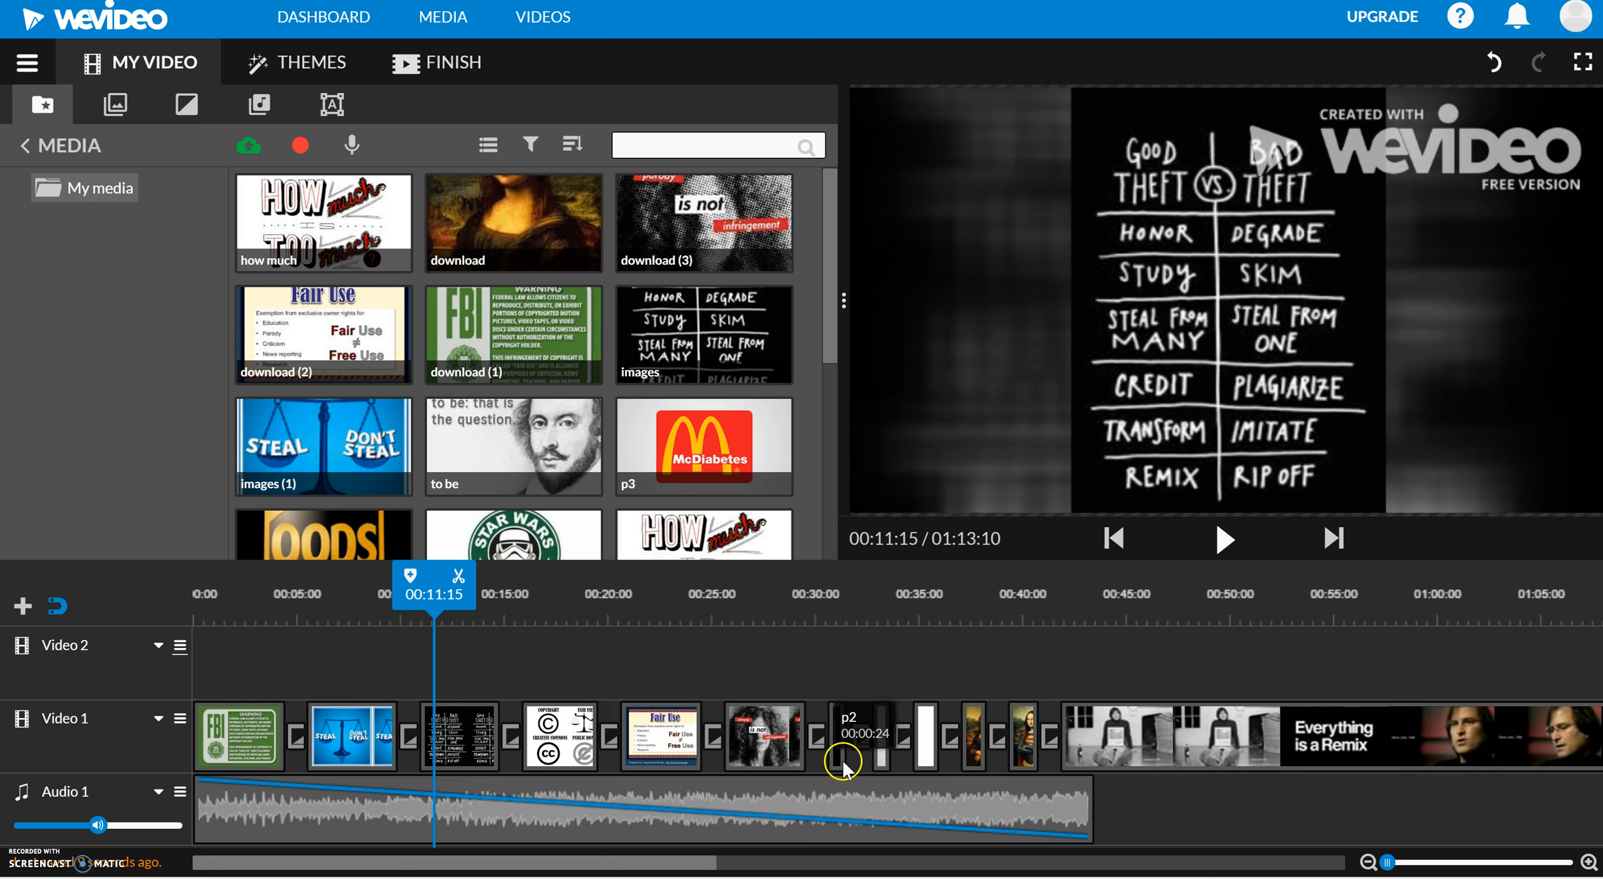
# Step: Play the timeline preview from the current playhead position and pause it on the Fair Use slide
pyautogui.click(1223, 542)
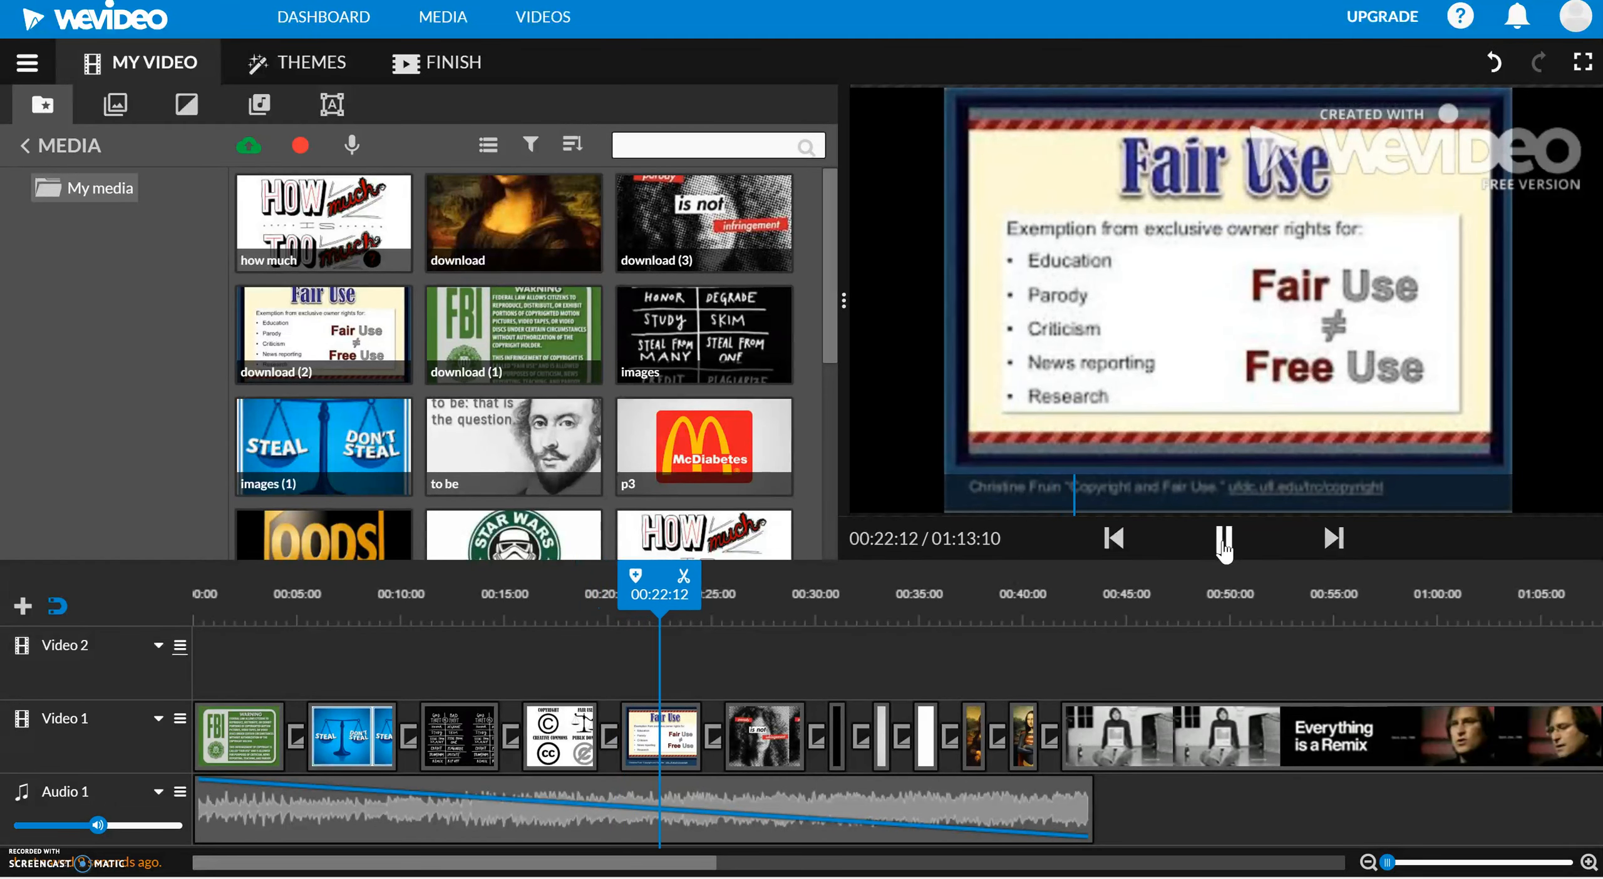
pyautogui.click(1224, 540)
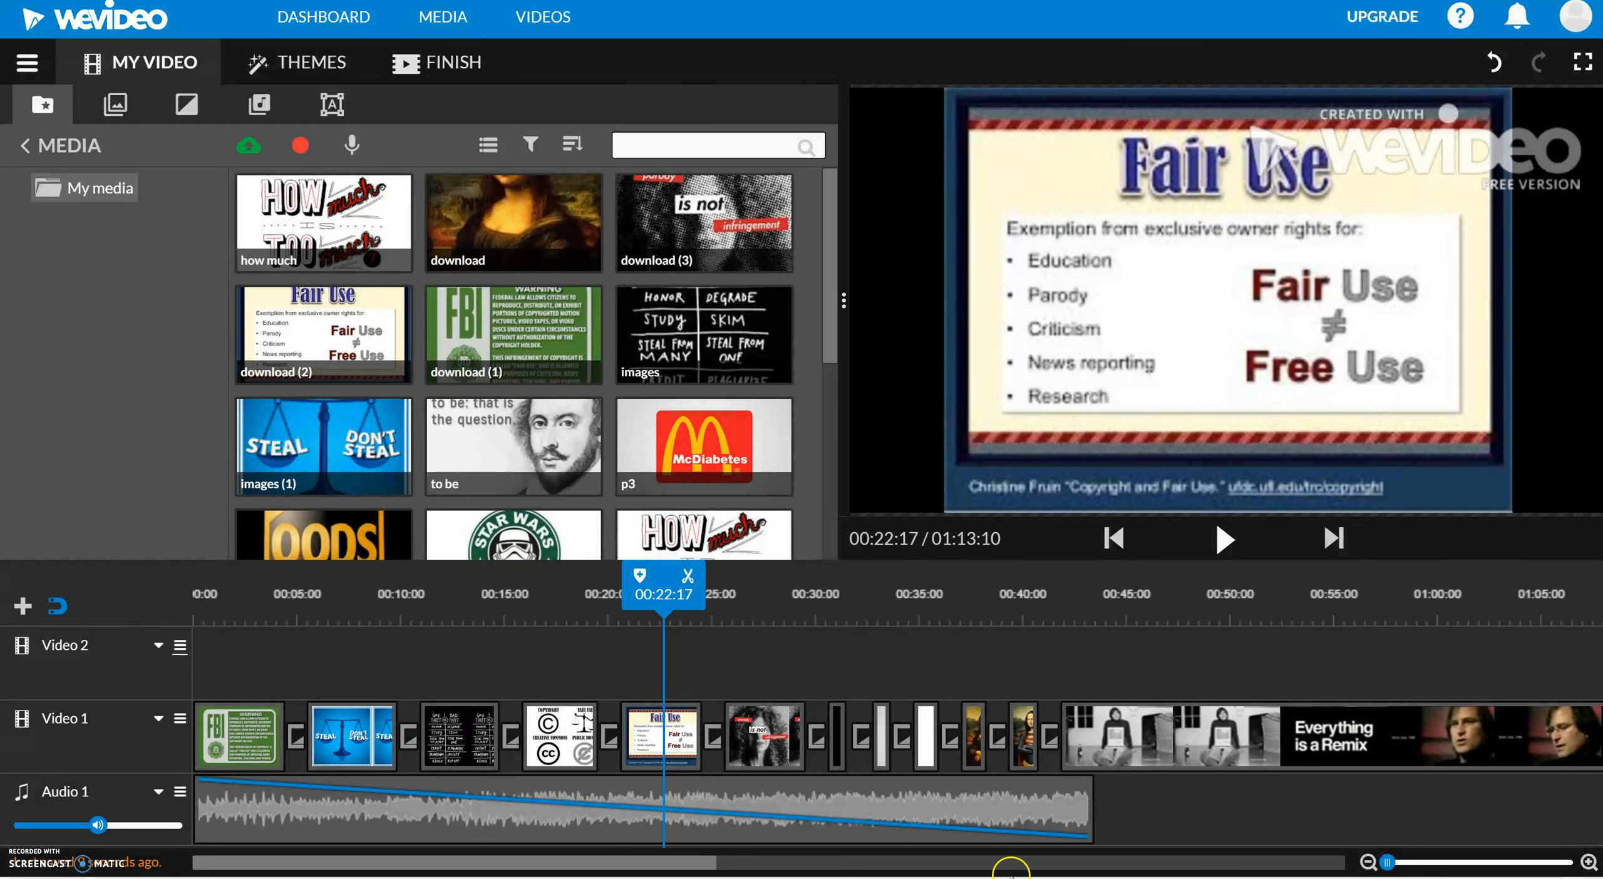
# Step: Place the LarryLessig_2007-480p video on the Video 2 track at about 01:18:06, past the end of the Video 1 footage
pyautogui.scroll(-3, 827, 382)
pyautogui.moveTo(826, 382); pyautogui.dragTo(817, 567)
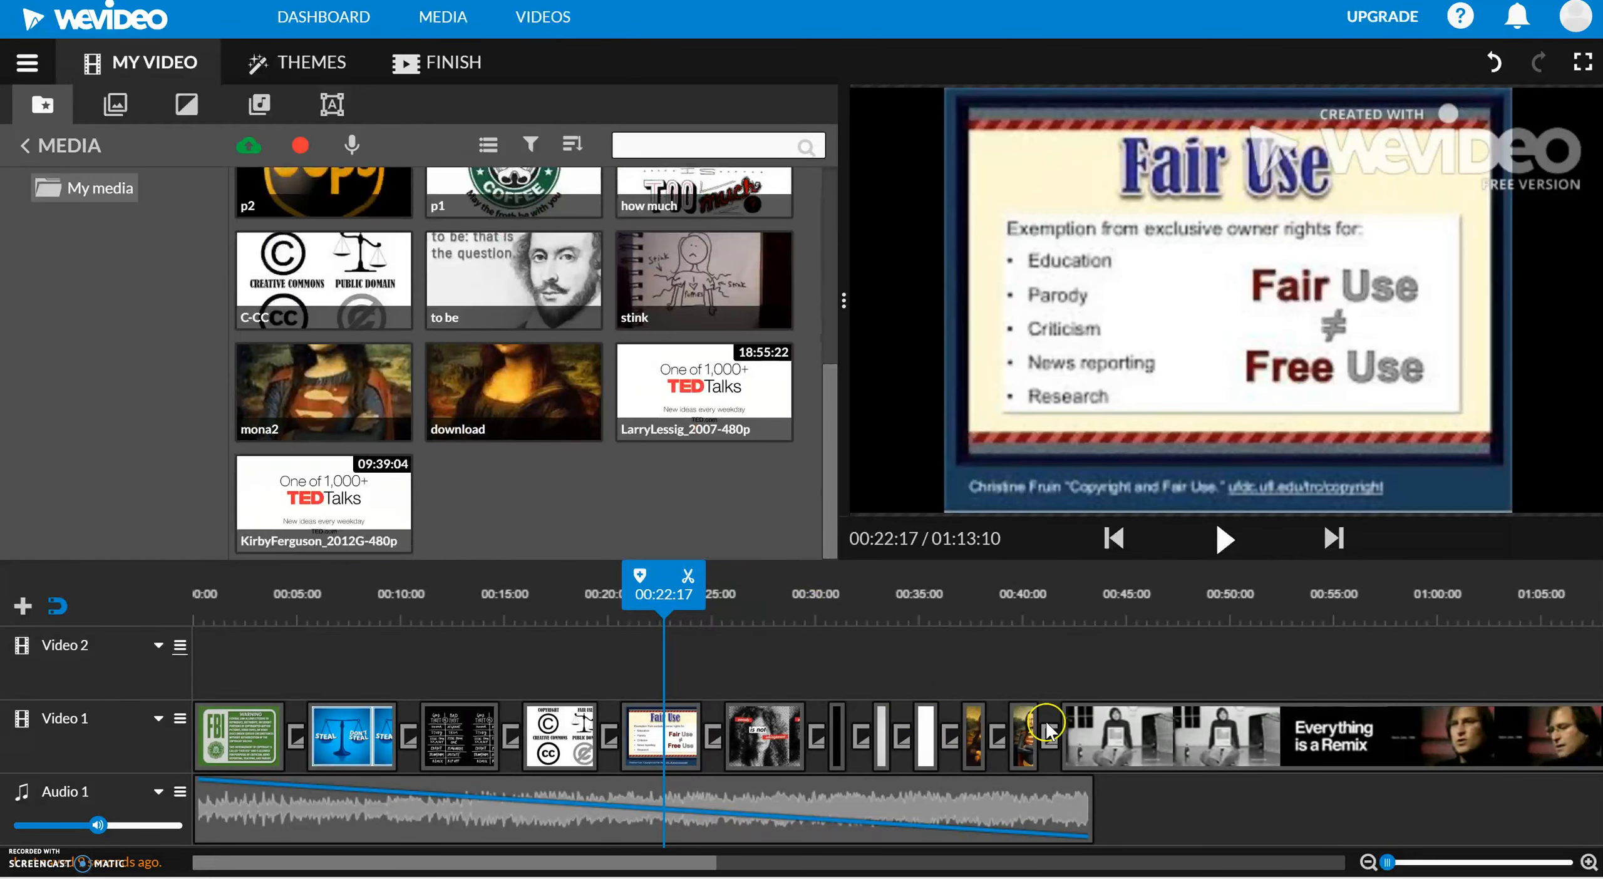
pyautogui.moveTo(698, 862); pyautogui.dragTo(1155, 867)
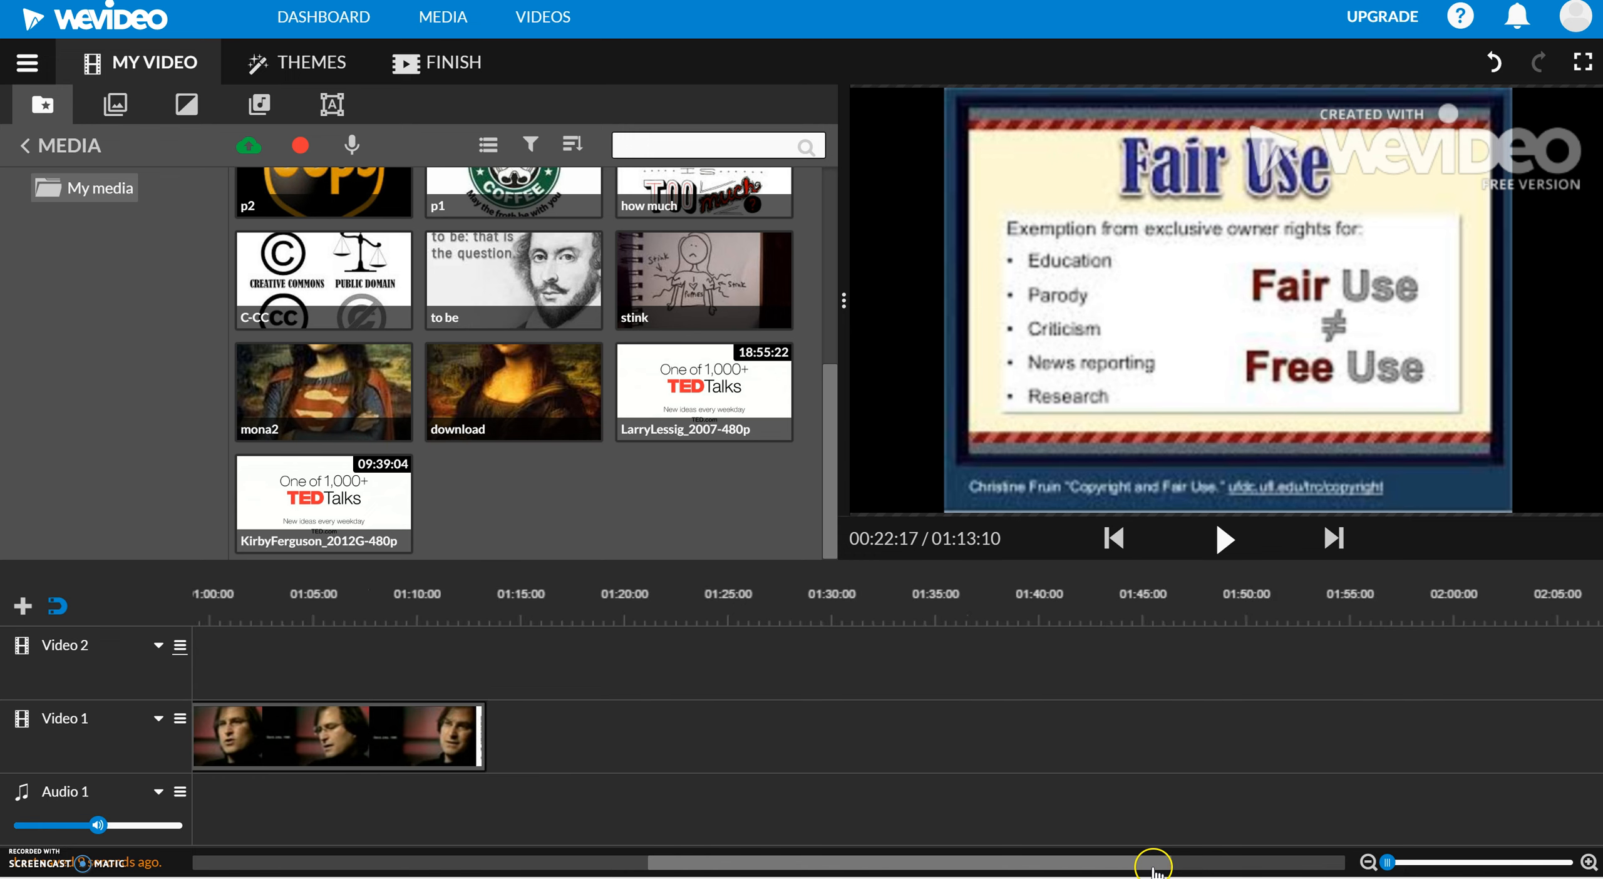
pyautogui.moveTo(702, 402); pyautogui.dragTo(616, 673)
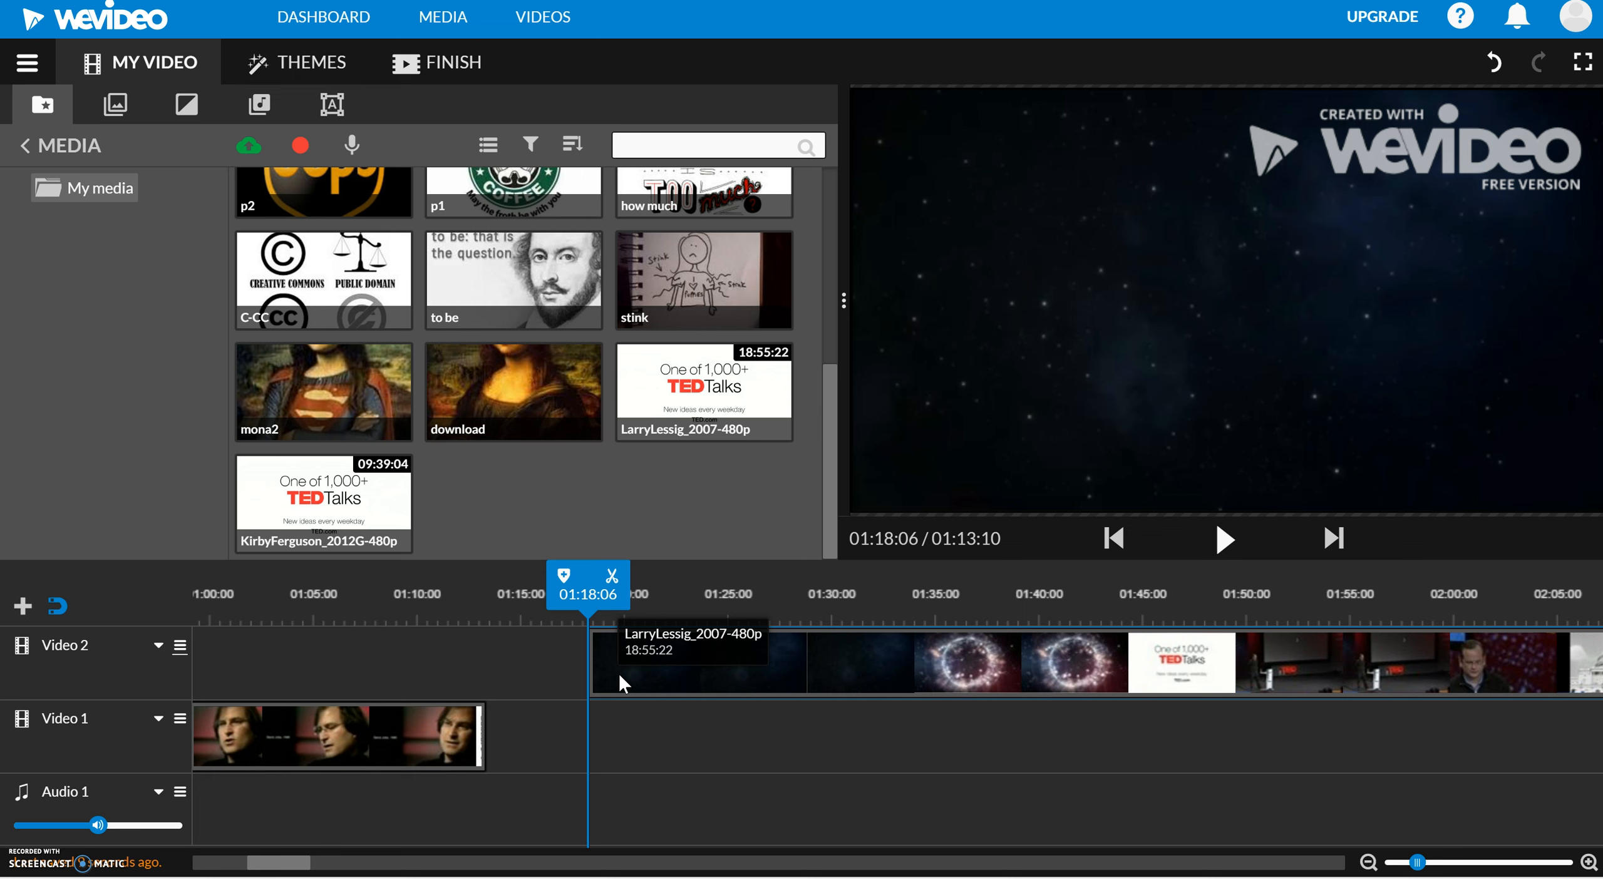
# Step: Preview the TED talk video's opening and split the clip at 01:37:05, where the speaker stands on stage
pyautogui.moveTo(592, 595); pyautogui.dragTo(923, 605)
pyautogui.click(1226, 542)
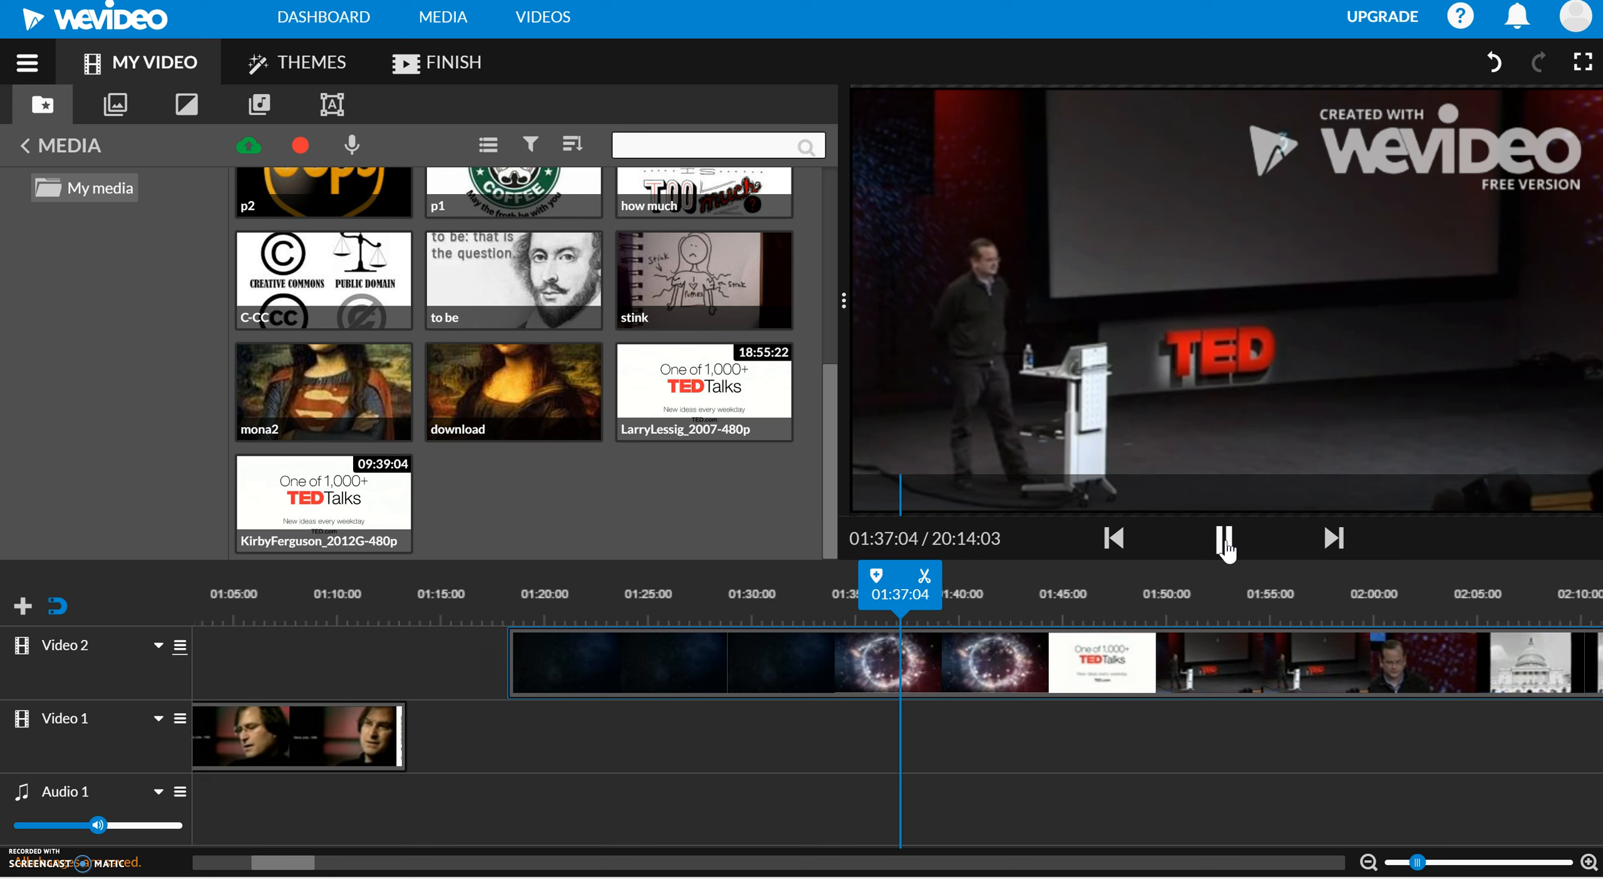
pyautogui.click(1225, 542)
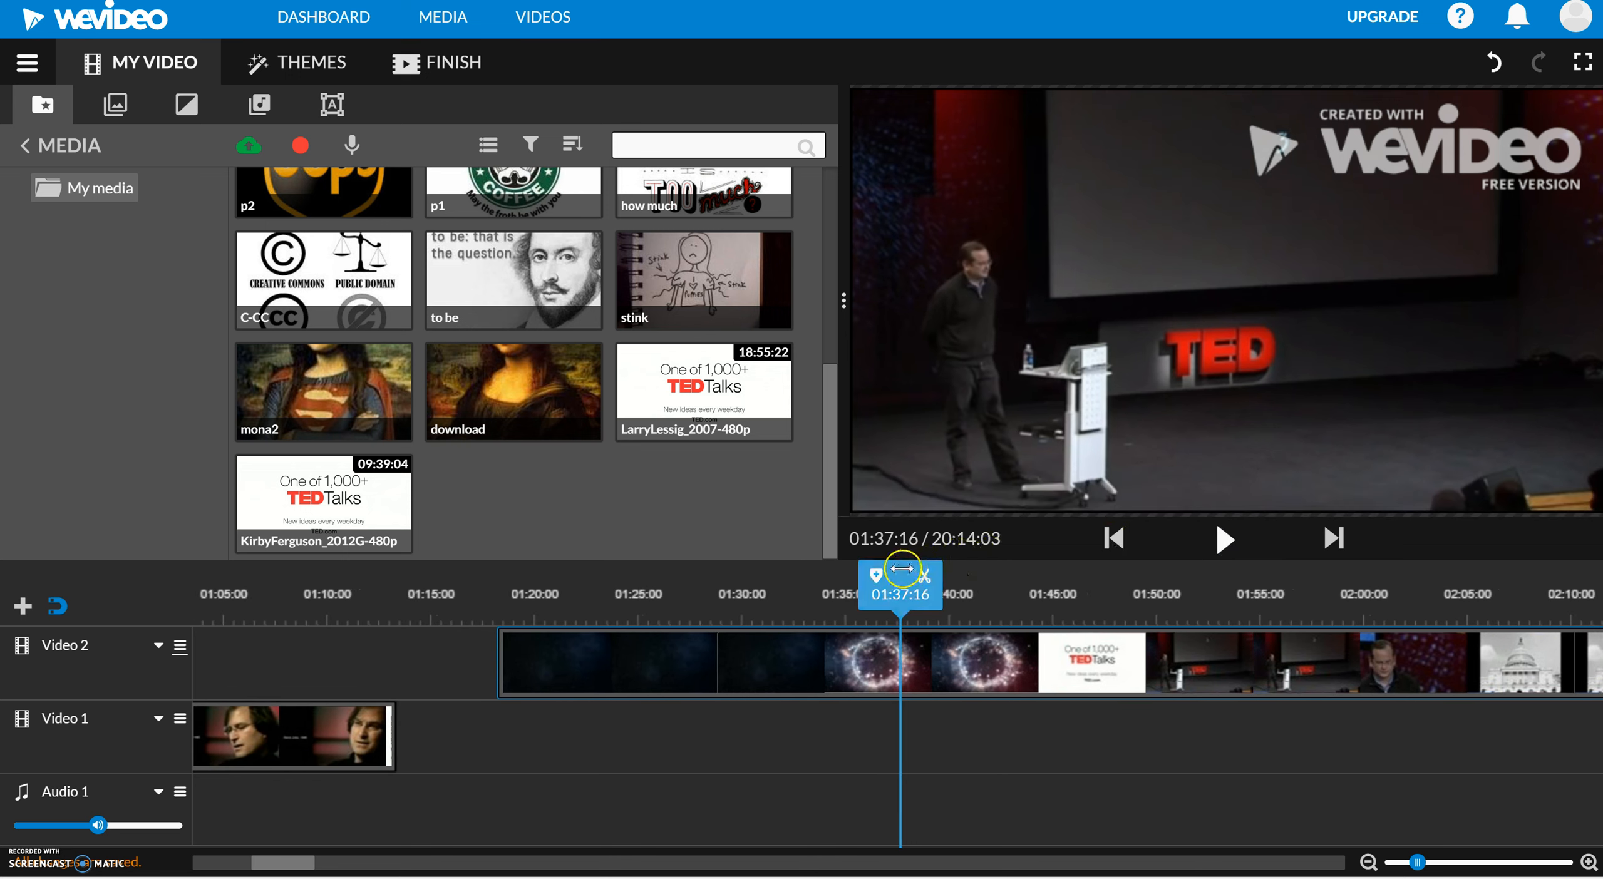
pyautogui.moveTo(900, 575); pyautogui.dragTo(892, 575)
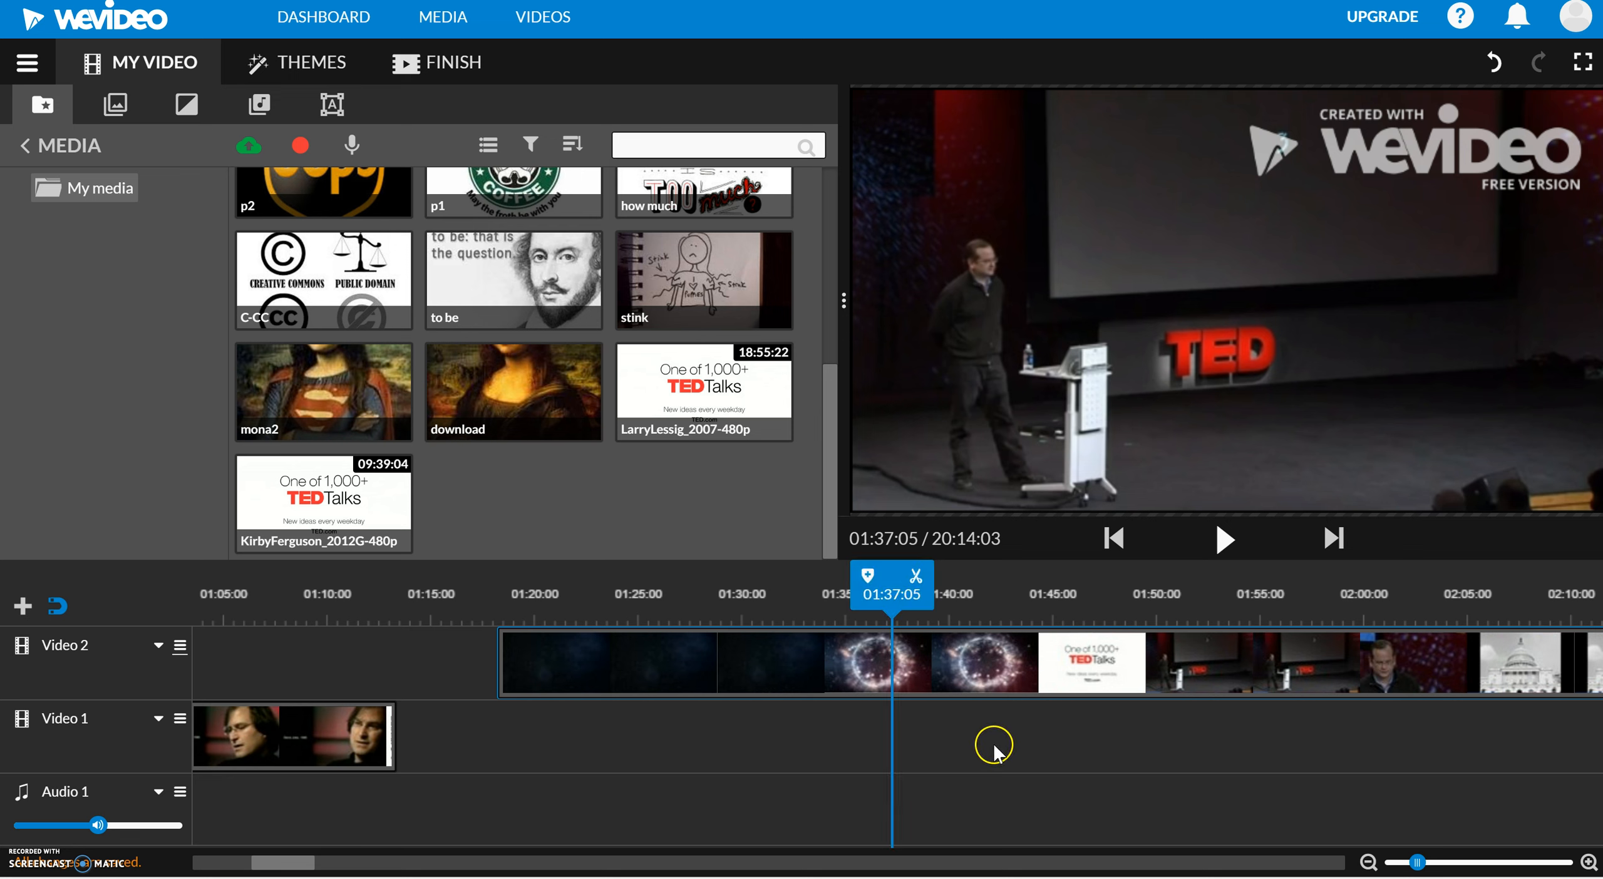
pyautogui.click(916, 577)
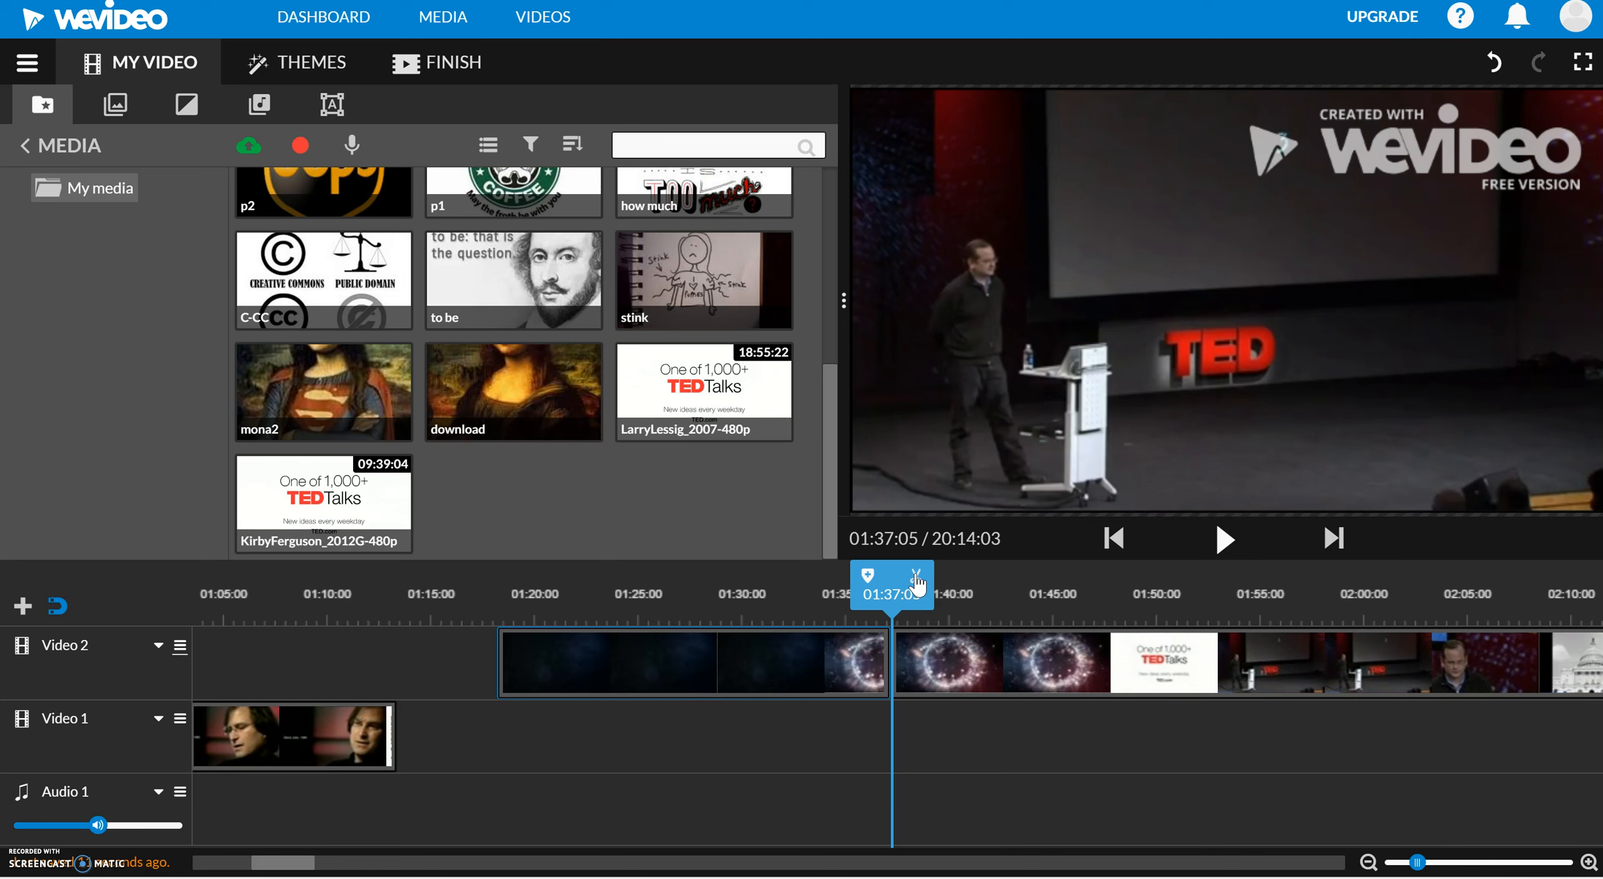
# Step: Delete the split-off opening section and move the remaining talk clip to start at 01:13:10, where the Video 1 footage ends
pyautogui.moveTo(770, 668); pyautogui.dragTo(774, 669)
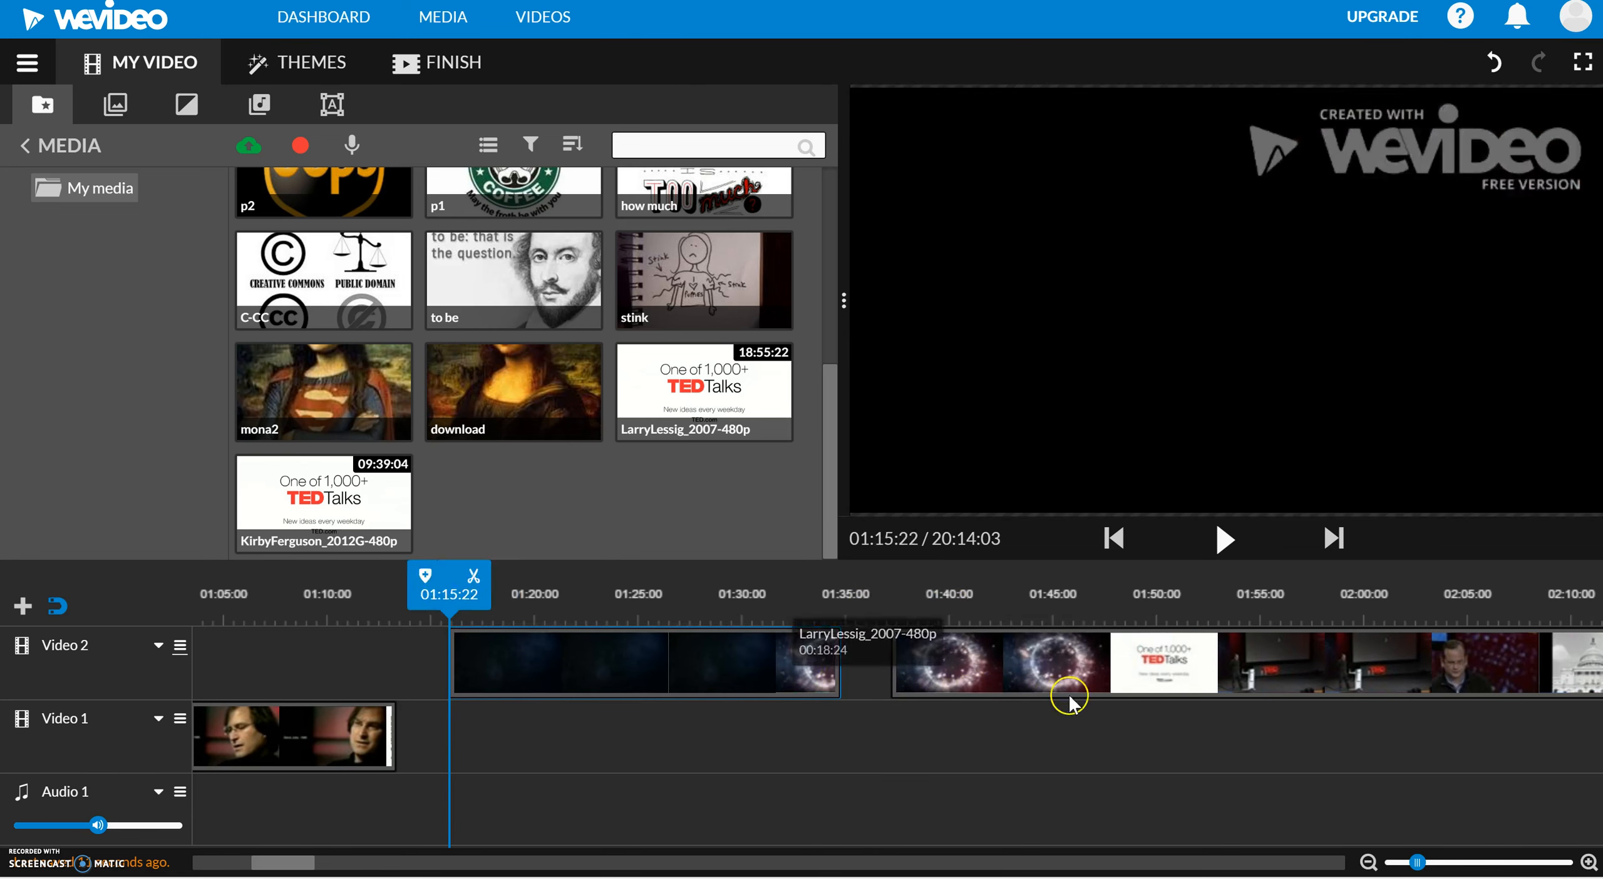
pyautogui.click(810, 670)
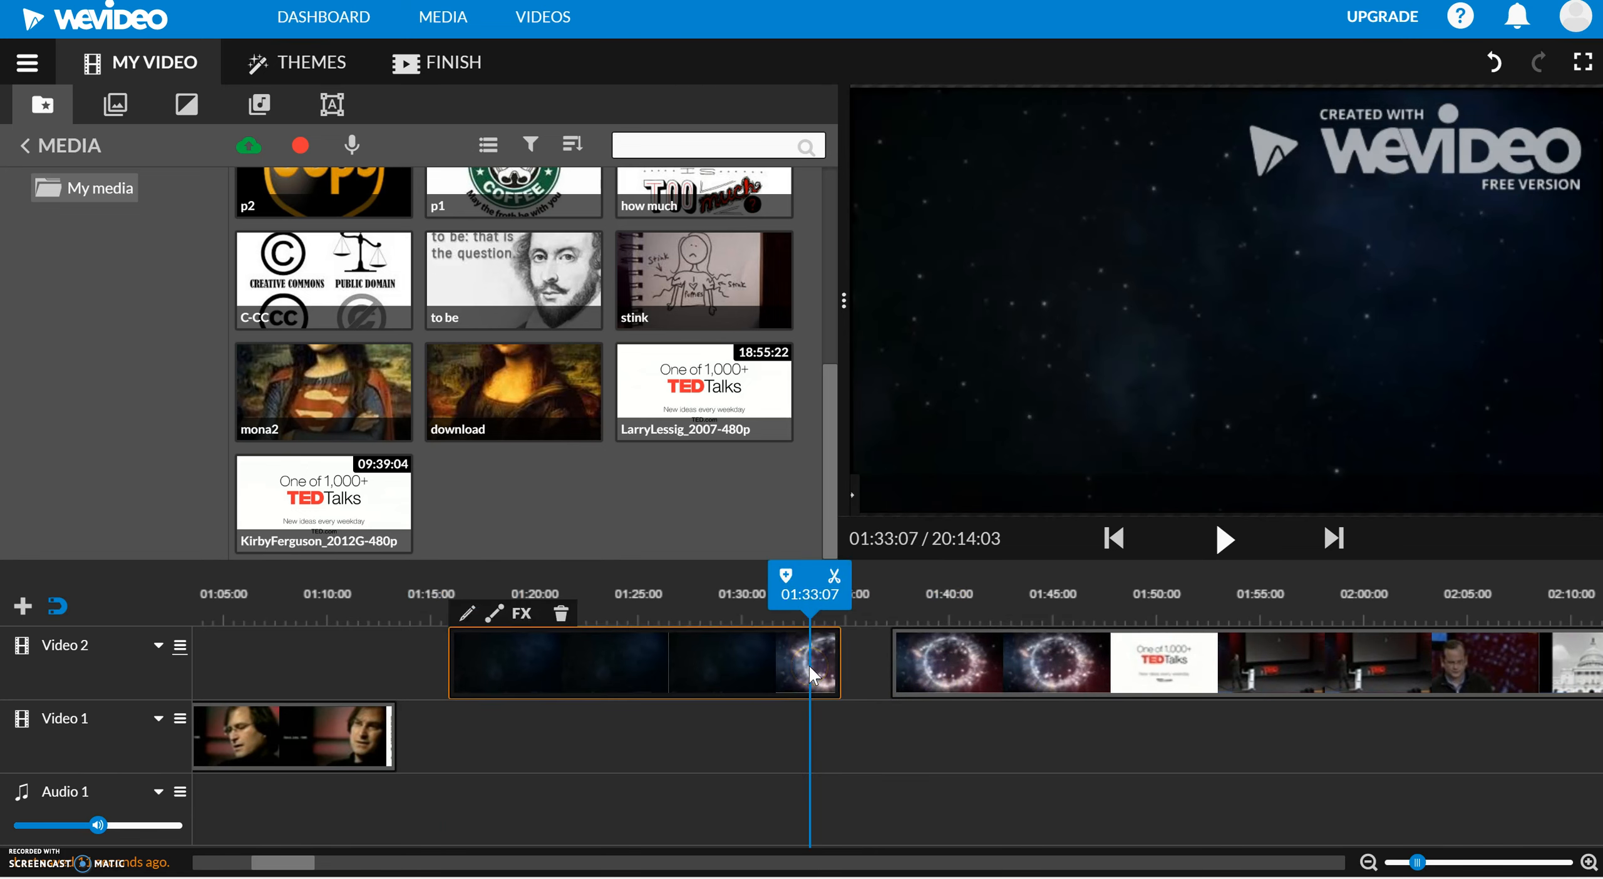
pyautogui.press('Delete')
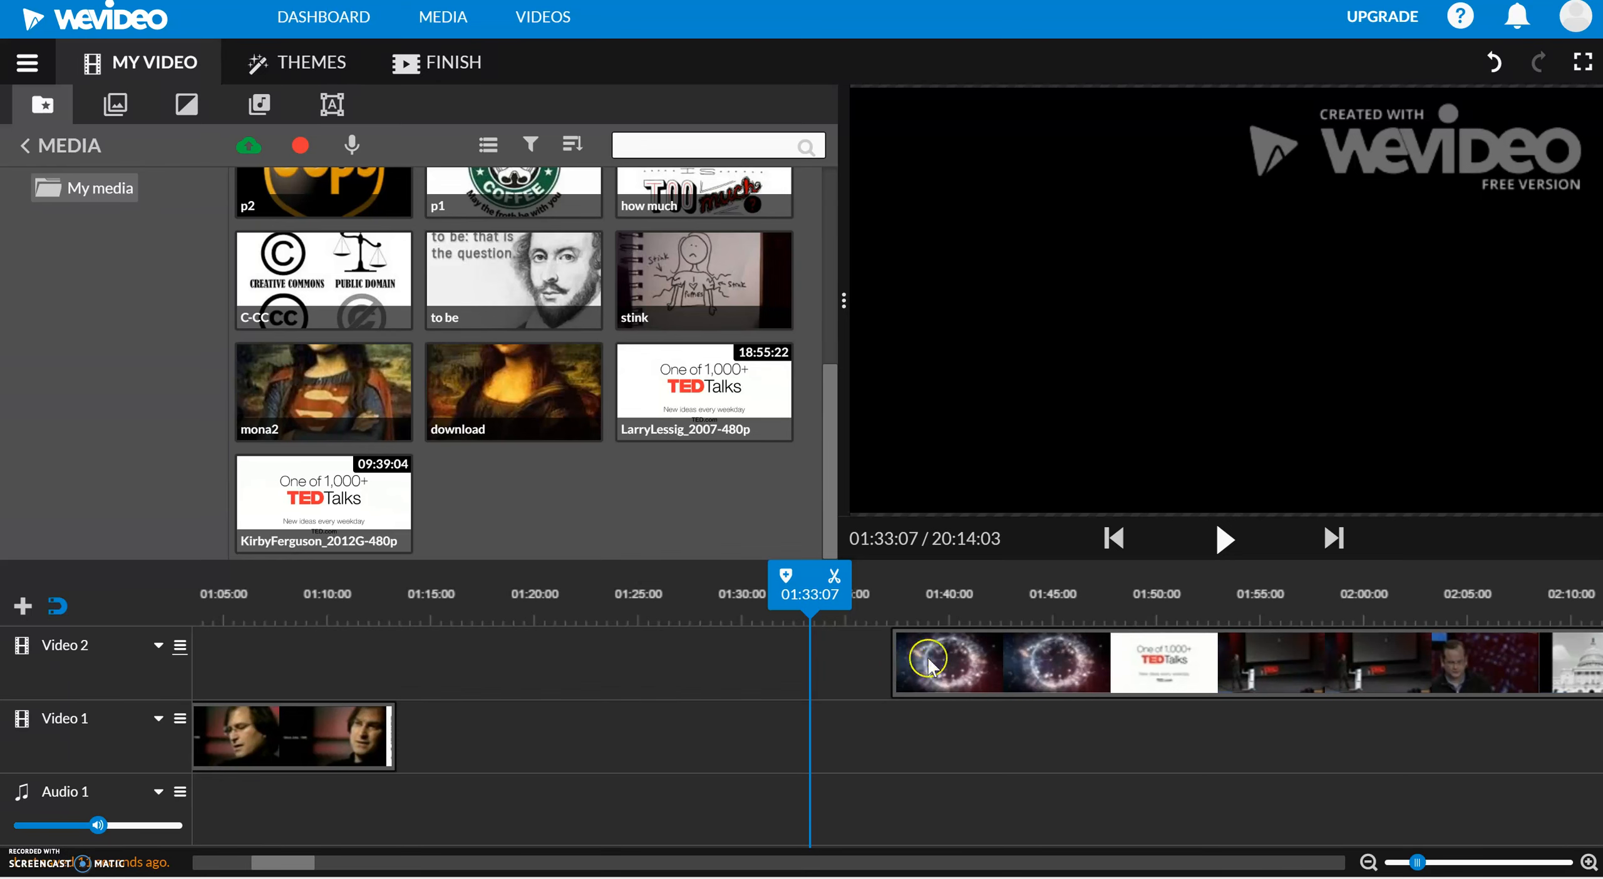
pyautogui.moveTo(902, 686); pyautogui.dragTo(471, 689)
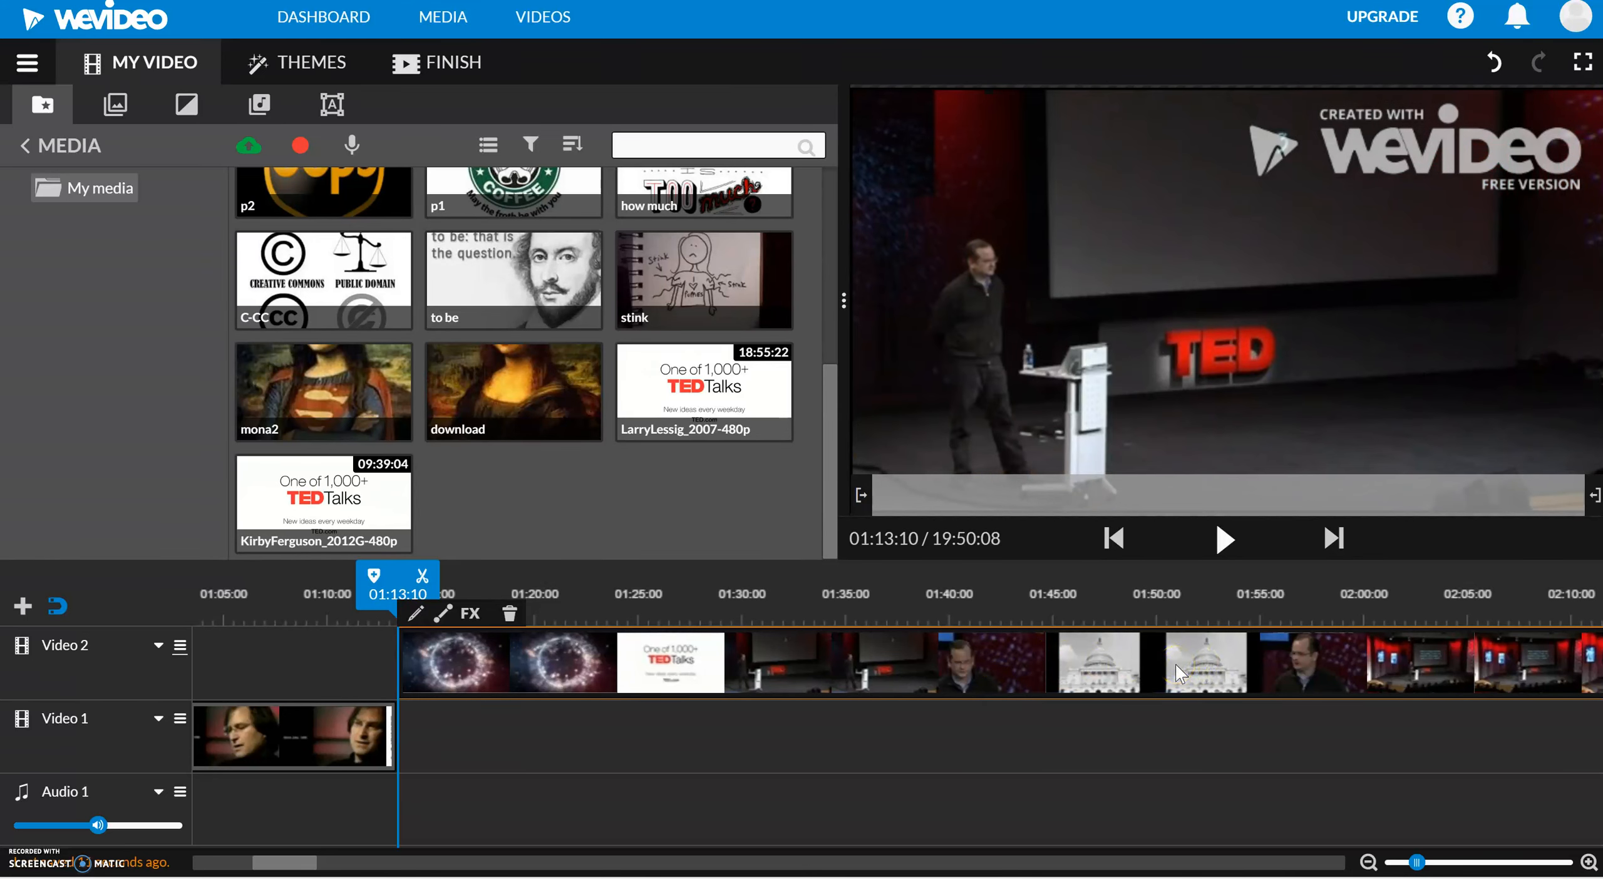
# Step: Split the talk clip on Video 2 at 01:49:04 and delete the section after the cut
pyautogui.moveTo(401, 575)
pyautogui.mouseDown()
pyautogui.moveTo(1247, 574)
pyautogui.moveTo(1139, 575)
pyautogui.mouseUp()
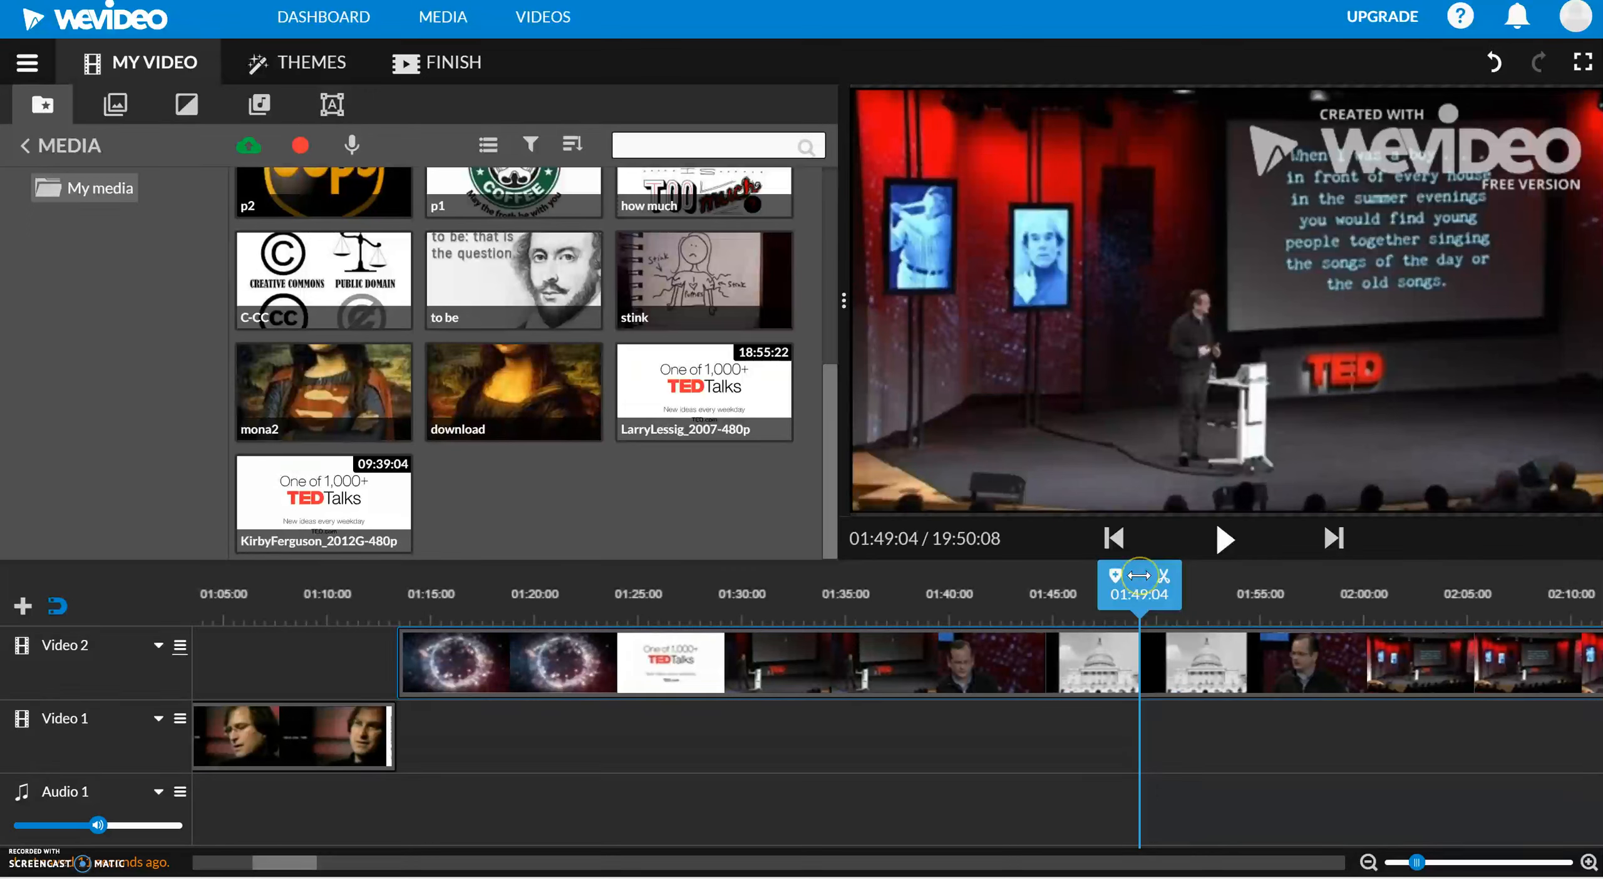
pyautogui.click(1170, 658)
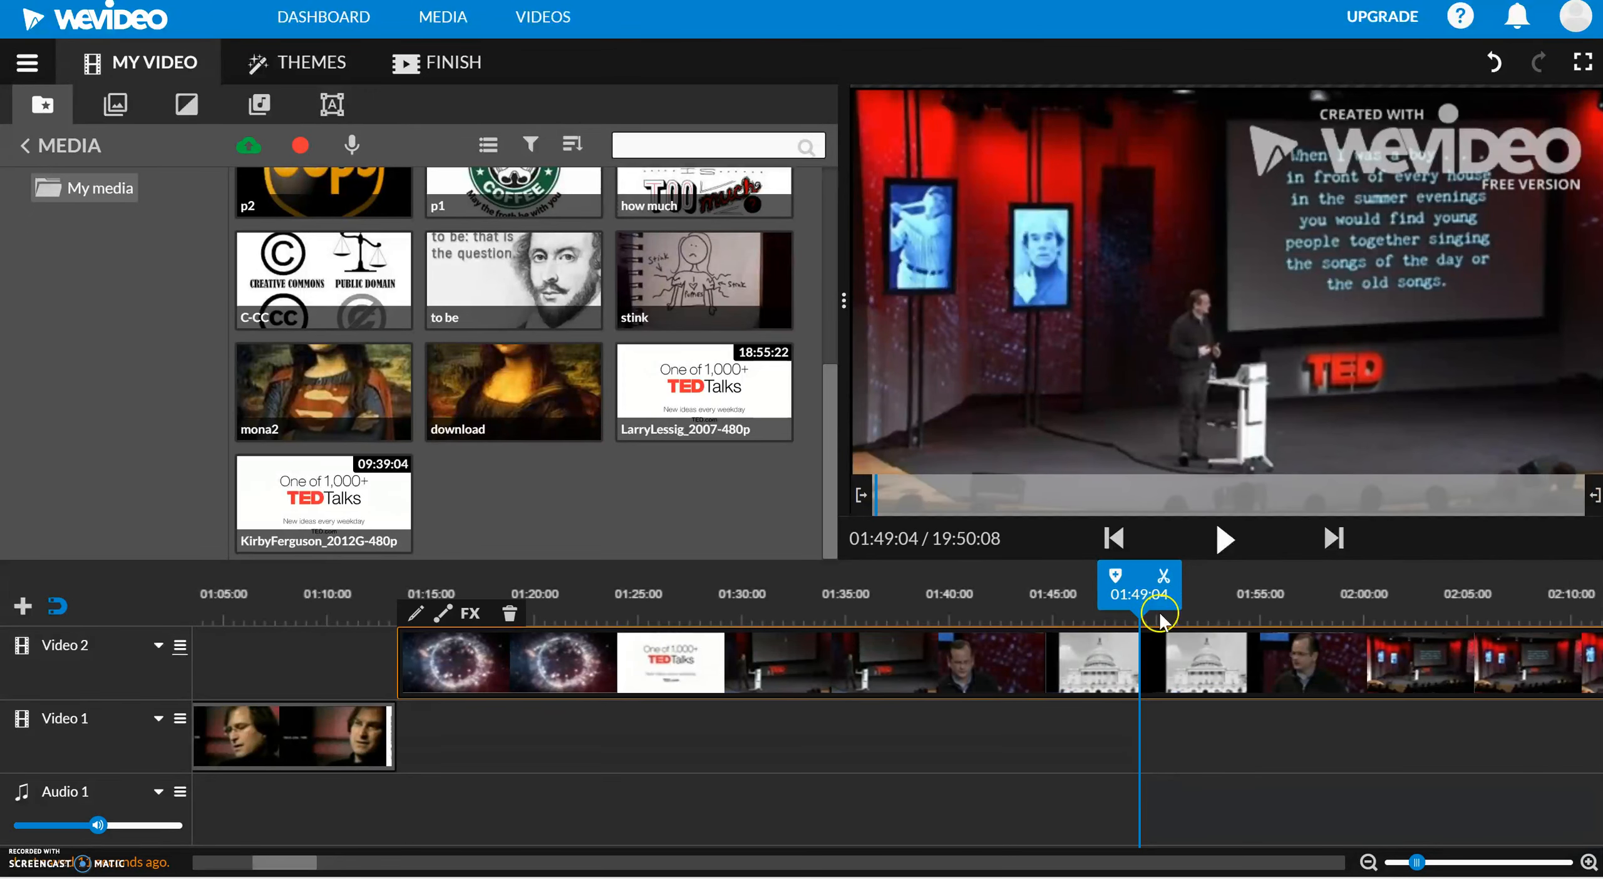
pyautogui.click(1165, 579)
pyautogui.click(1195, 675)
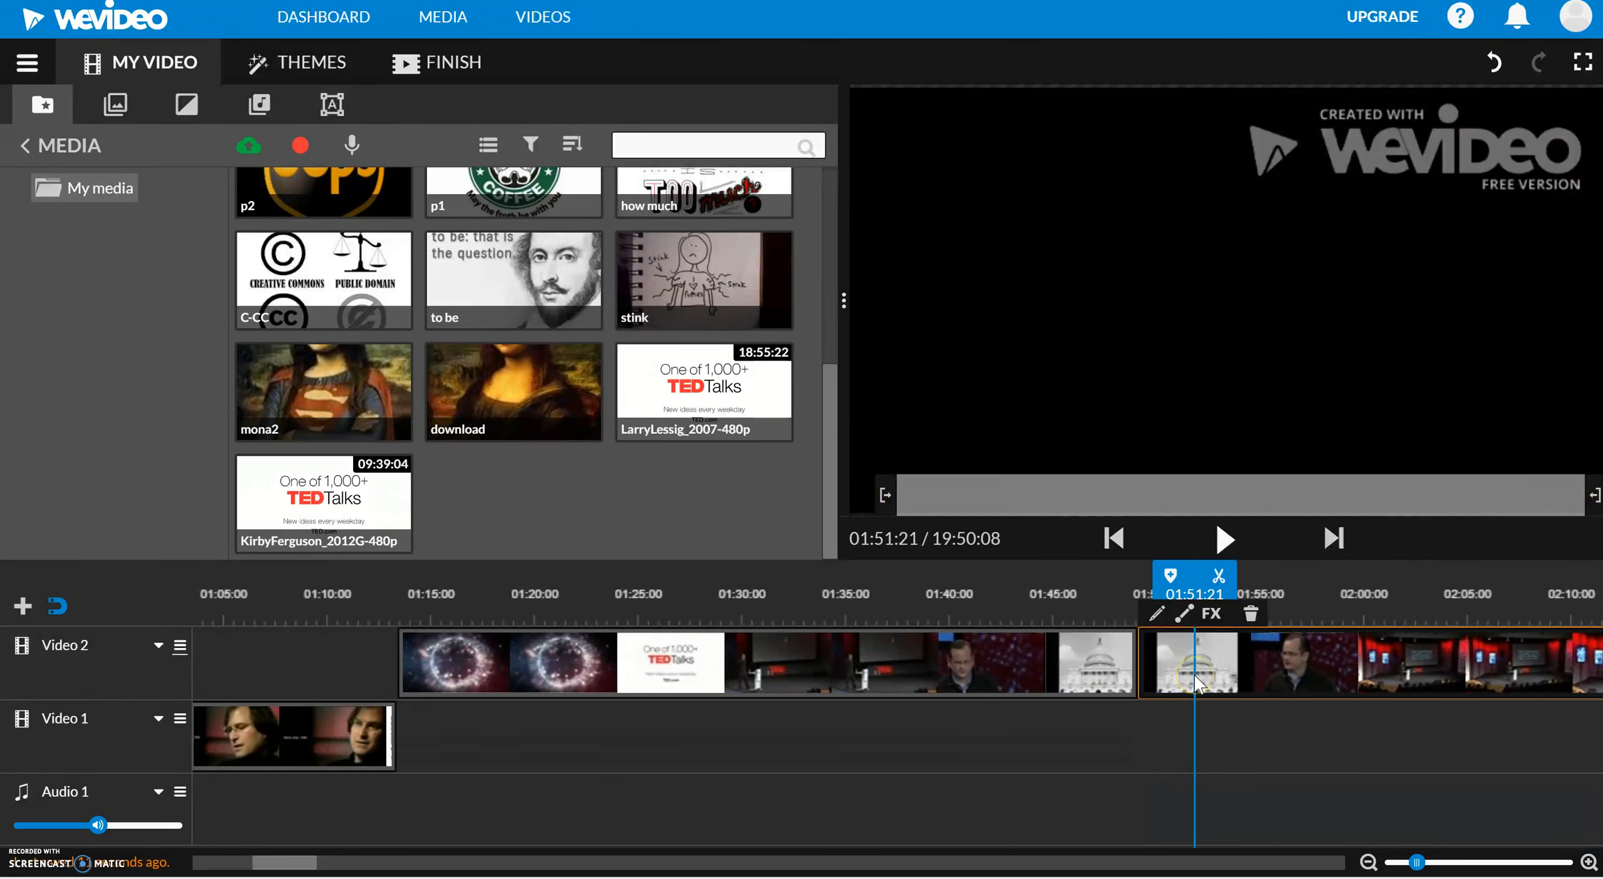
pyautogui.press('Delete')
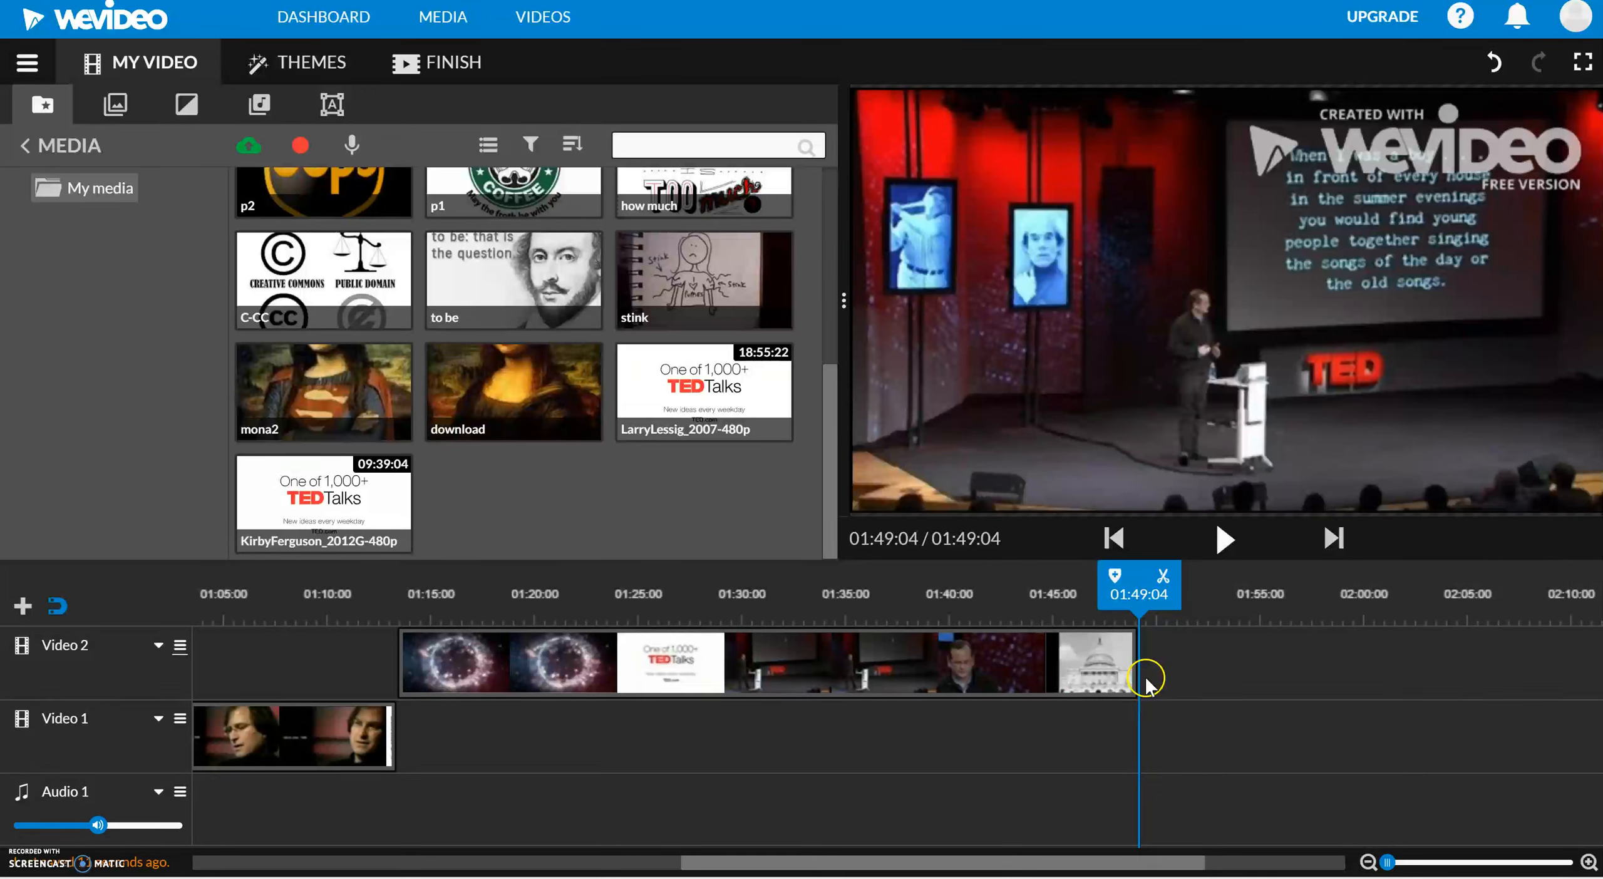
# Step: Delete the remaining talk clip from Video 2 and return to the beginning of the timeline
pyautogui.click(1078, 667)
pyautogui.press('Delete')
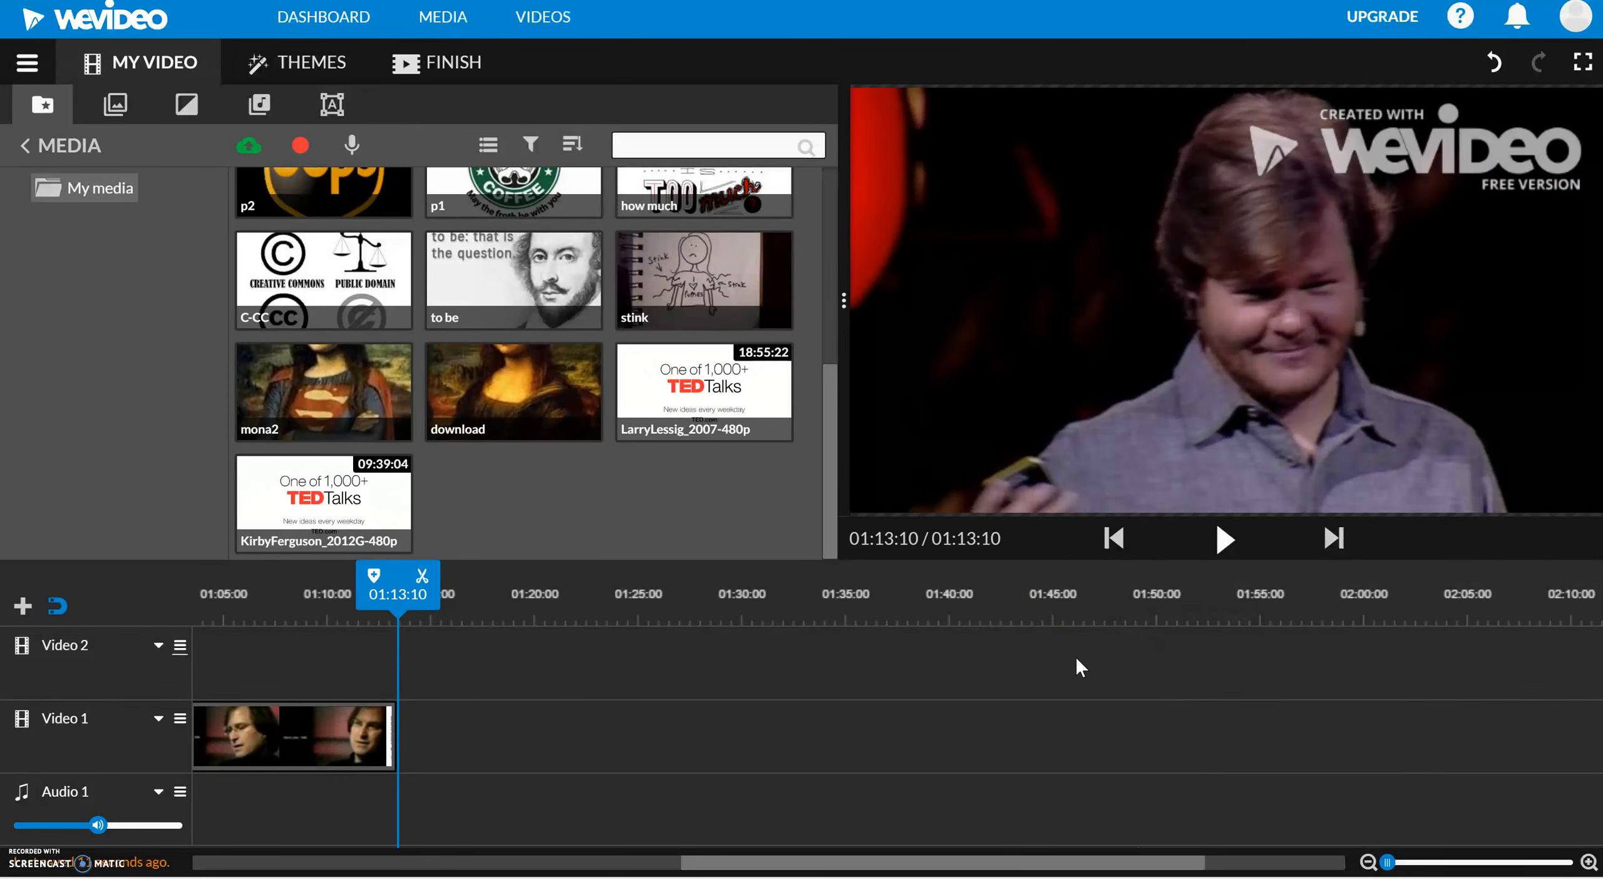
pyautogui.moveTo(1146, 863); pyautogui.dragTo(833, 863)
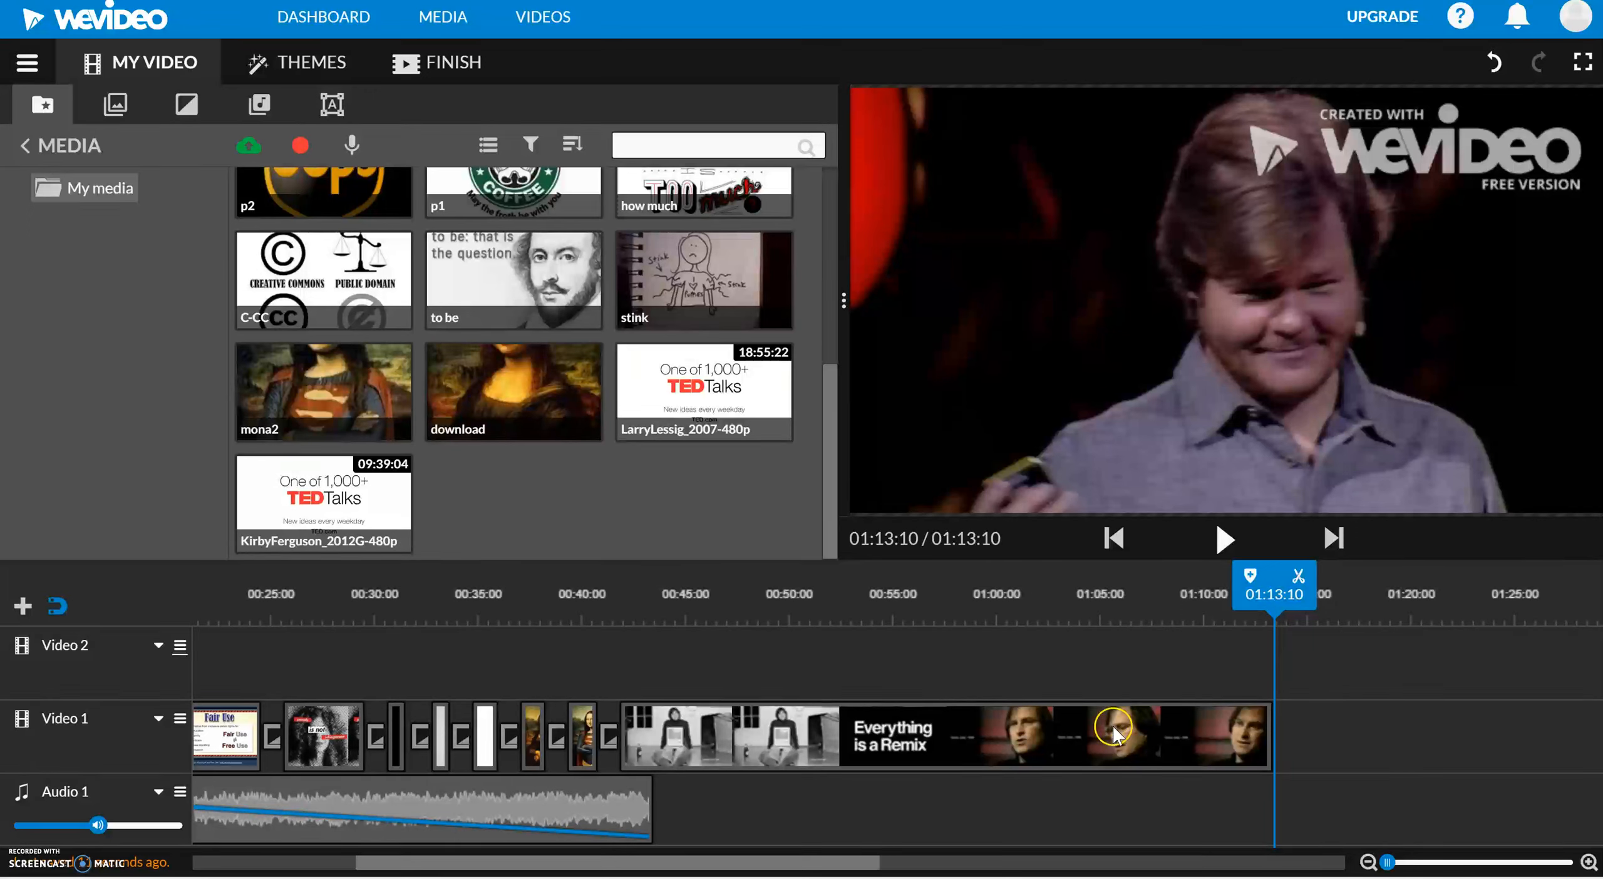
pyautogui.moveTo(856, 871); pyautogui.dragTo(627, 862)
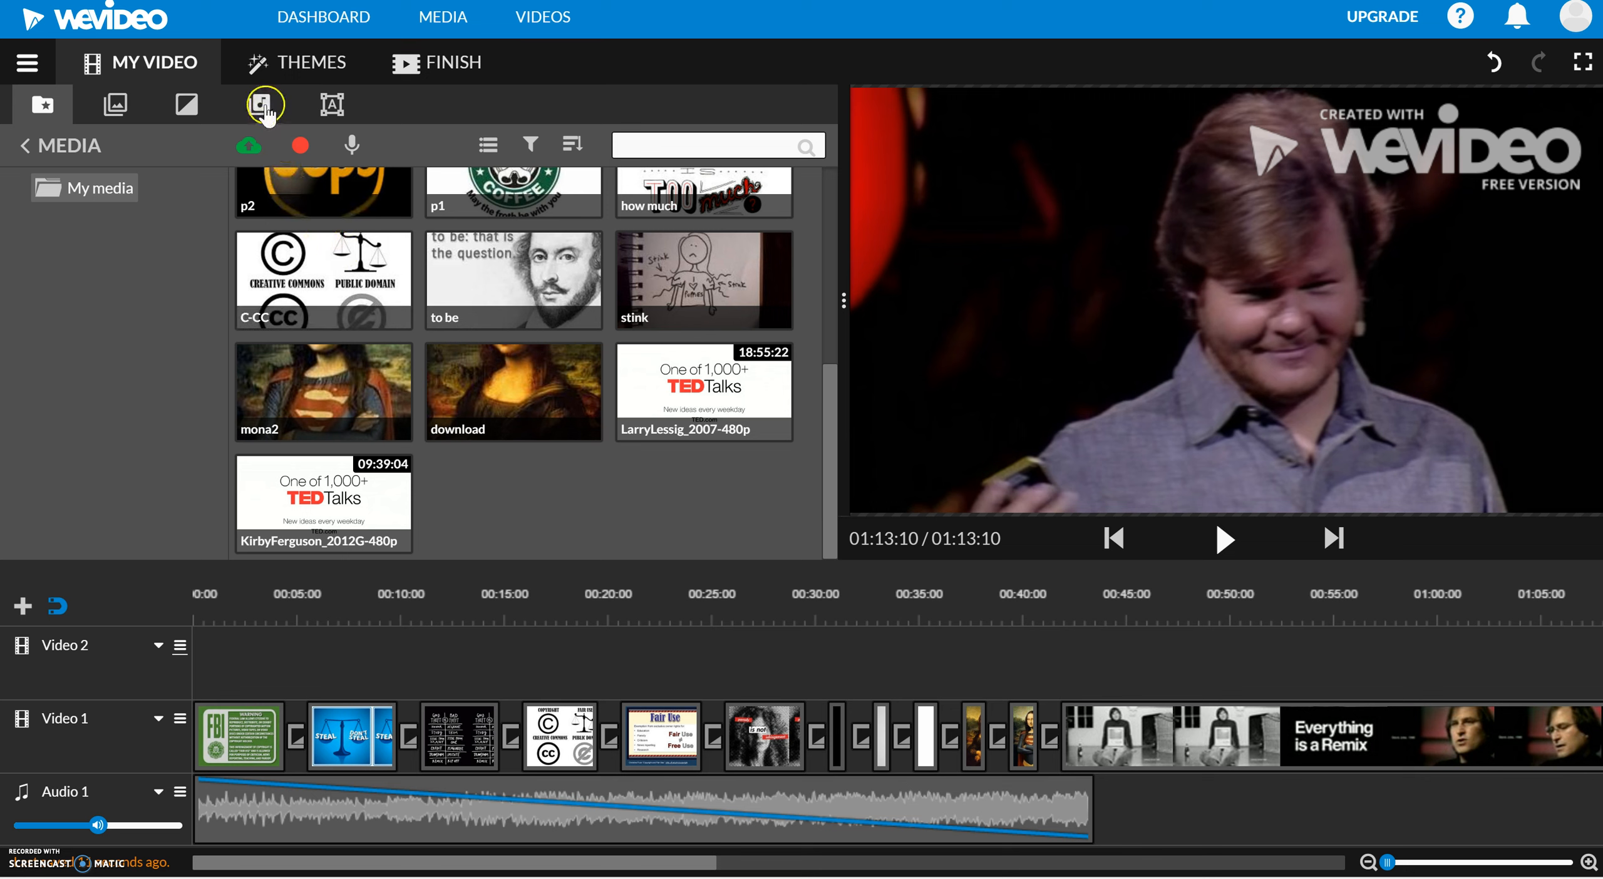
# Step: Browse the free music tracks in the audio library
pyautogui.click(262, 108)
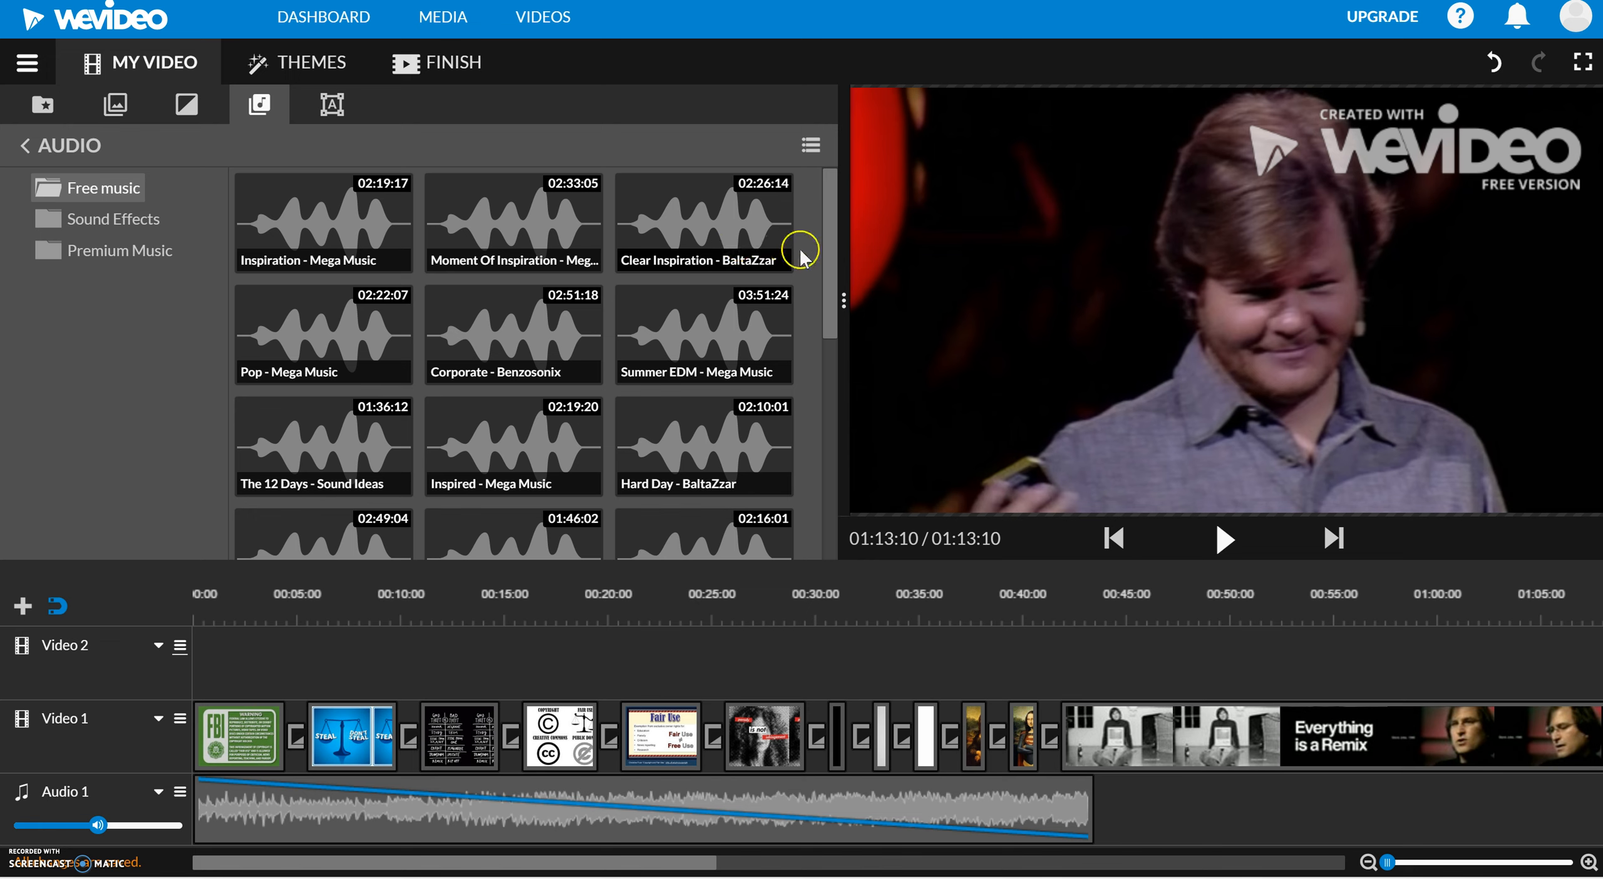
pyautogui.moveTo(829, 266); pyautogui.dragTo(828, 535)
pyautogui.moveTo(831, 476); pyautogui.dragTo(812, 214)
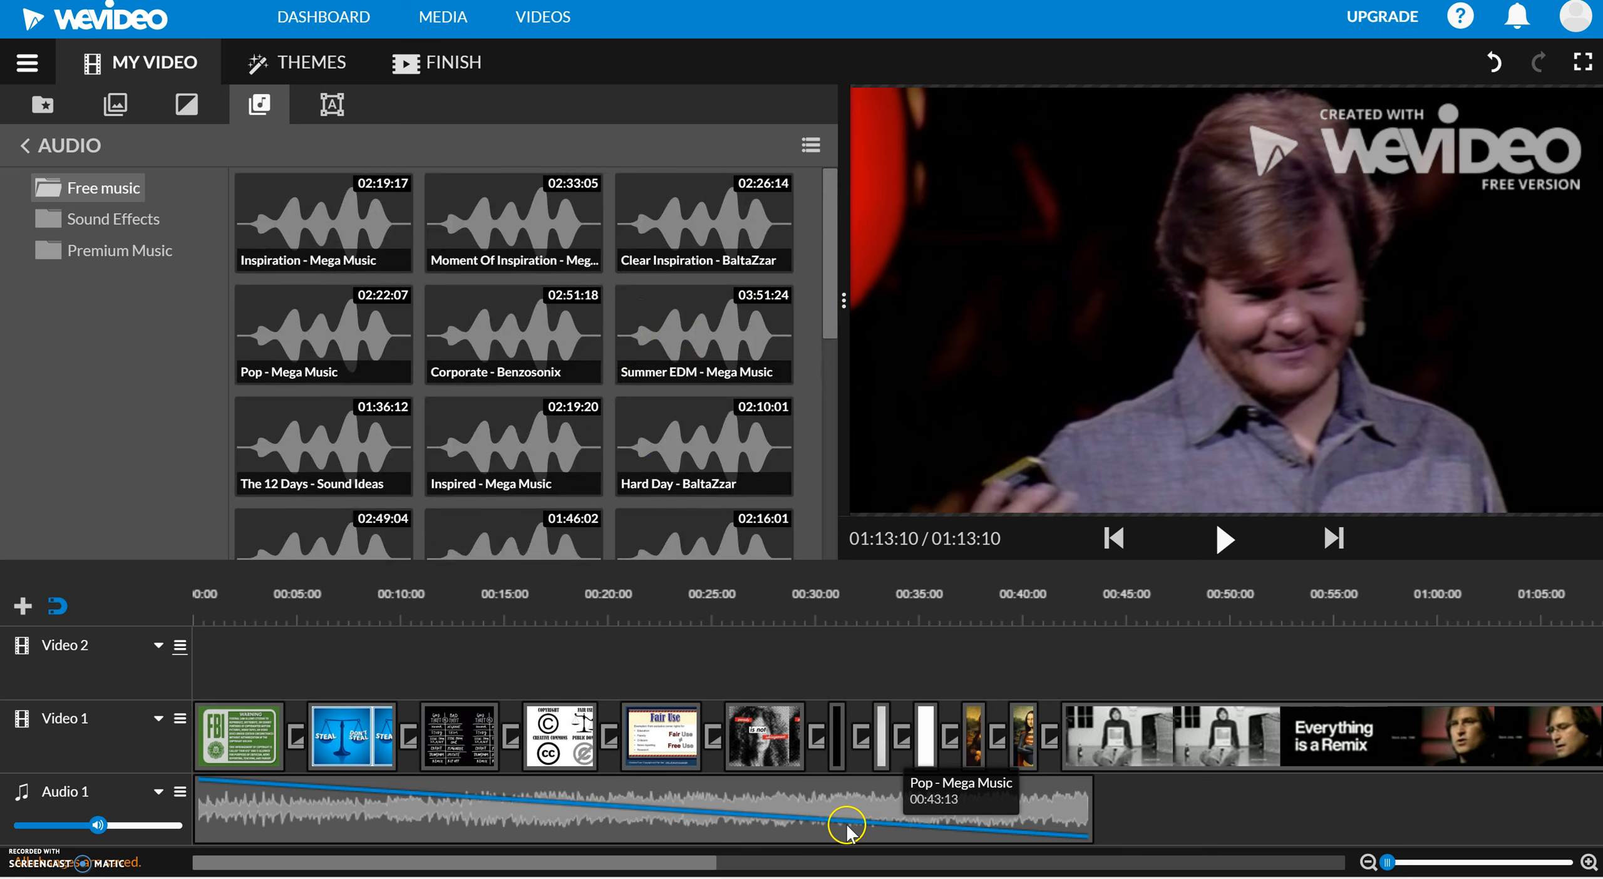
# Step: Extend the end of the music clip on Audio 1 to about 00:44:03 and check its volume fade points
pyautogui.click(1088, 806)
pyautogui.moveTo(1089, 806)
pyautogui.mouseDown()
pyautogui.moveTo(1403, 803)
pyautogui.moveTo(1074, 820)
pyautogui.moveTo(1105, 824)
pyautogui.mouseUp()
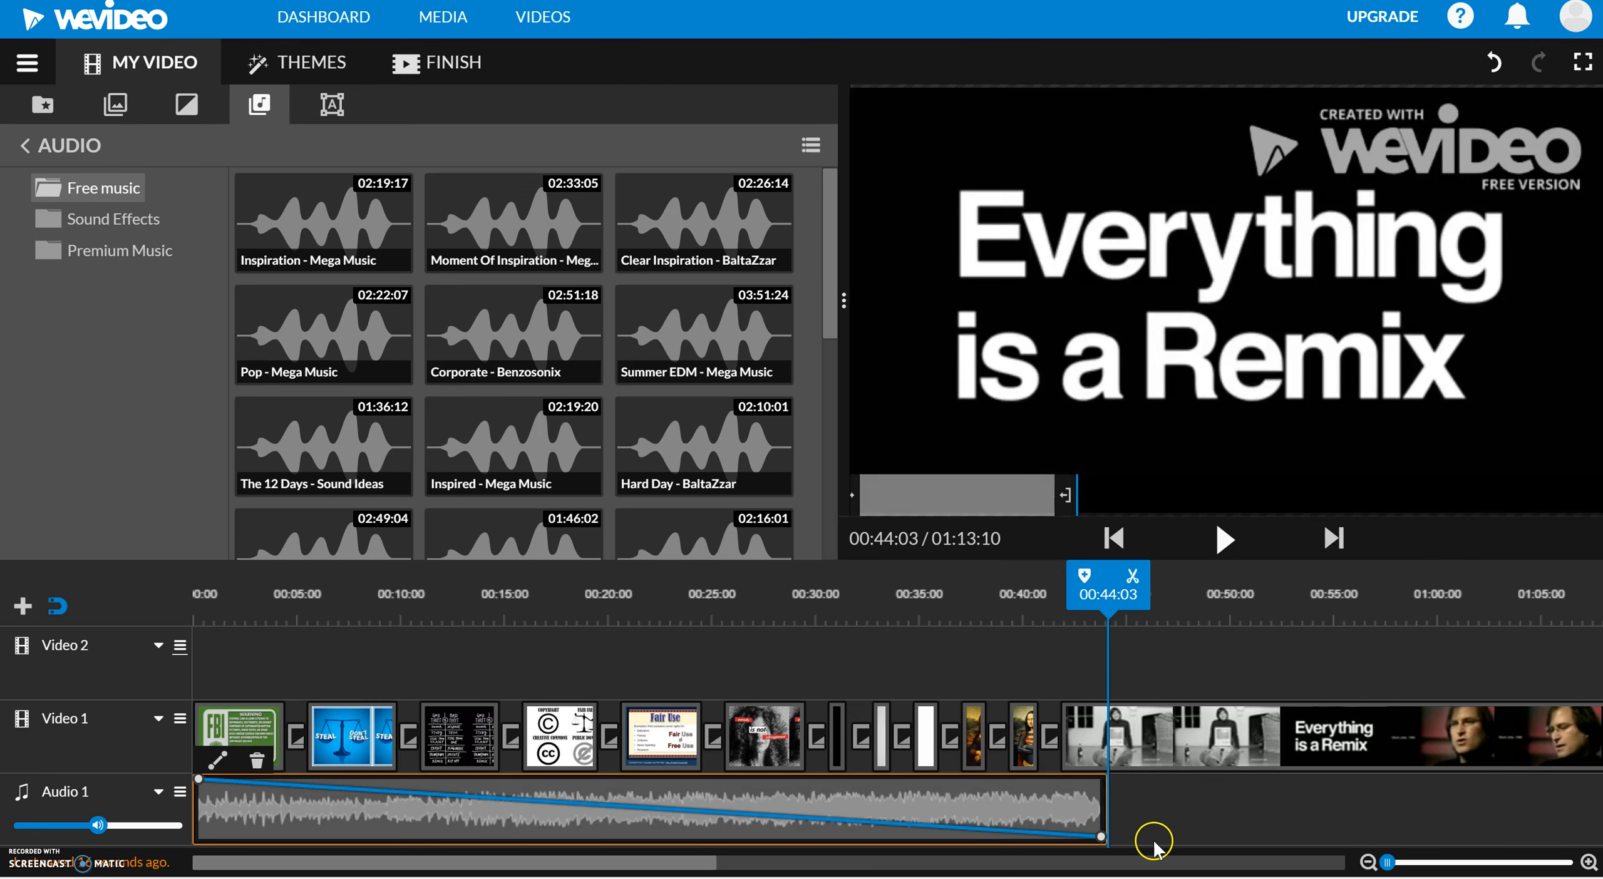
pyautogui.moveTo(1102, 838)
pyautogui.click(200, 781)
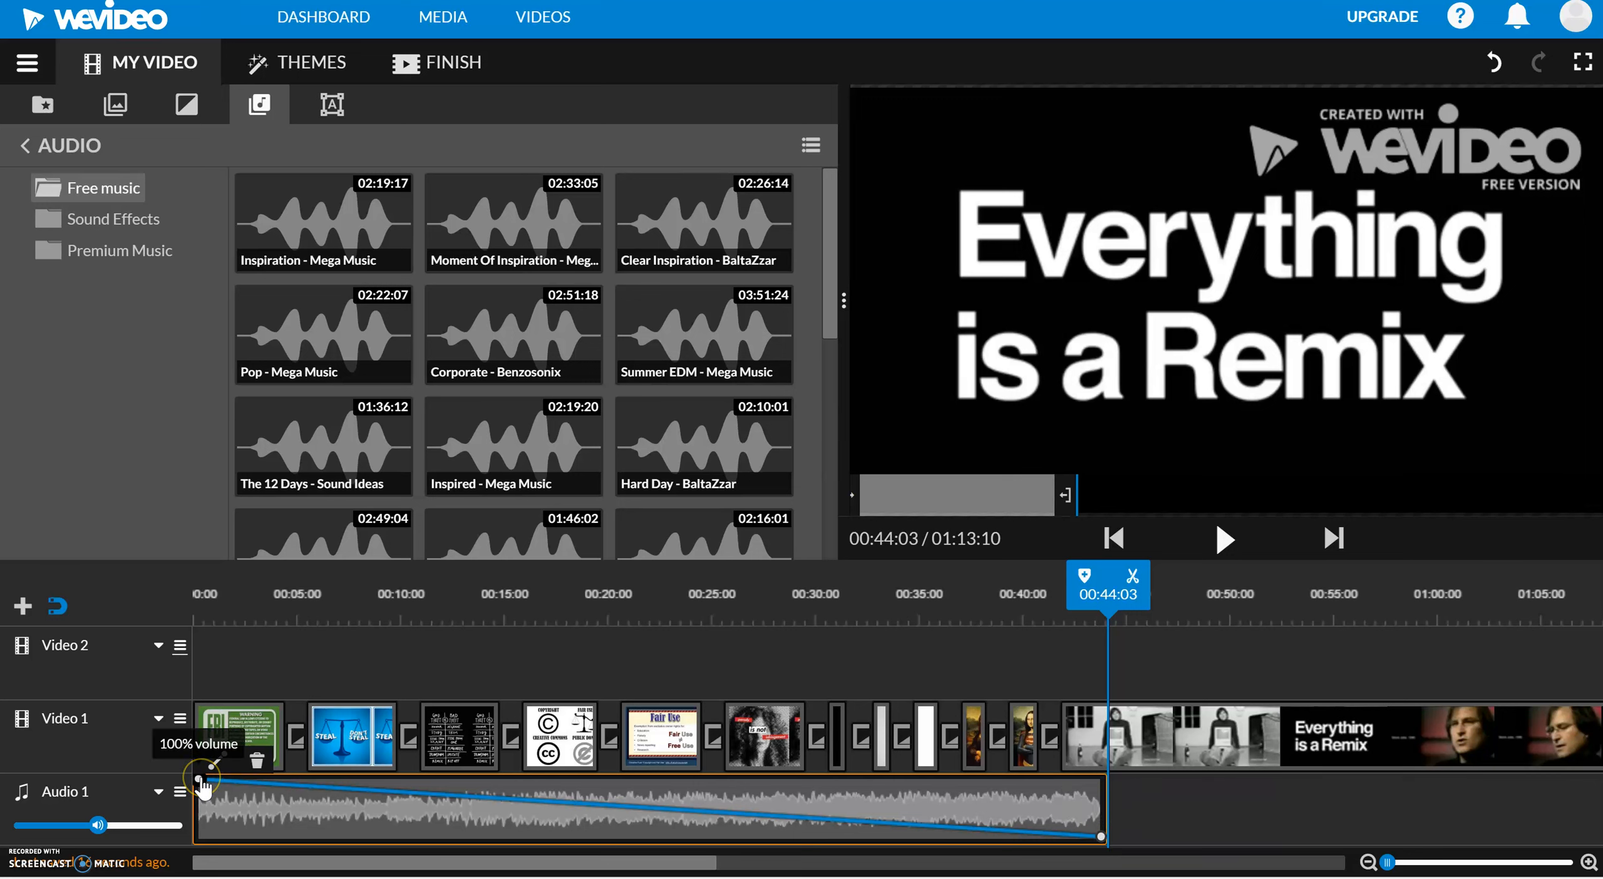
pyautogui.click(690, 866)
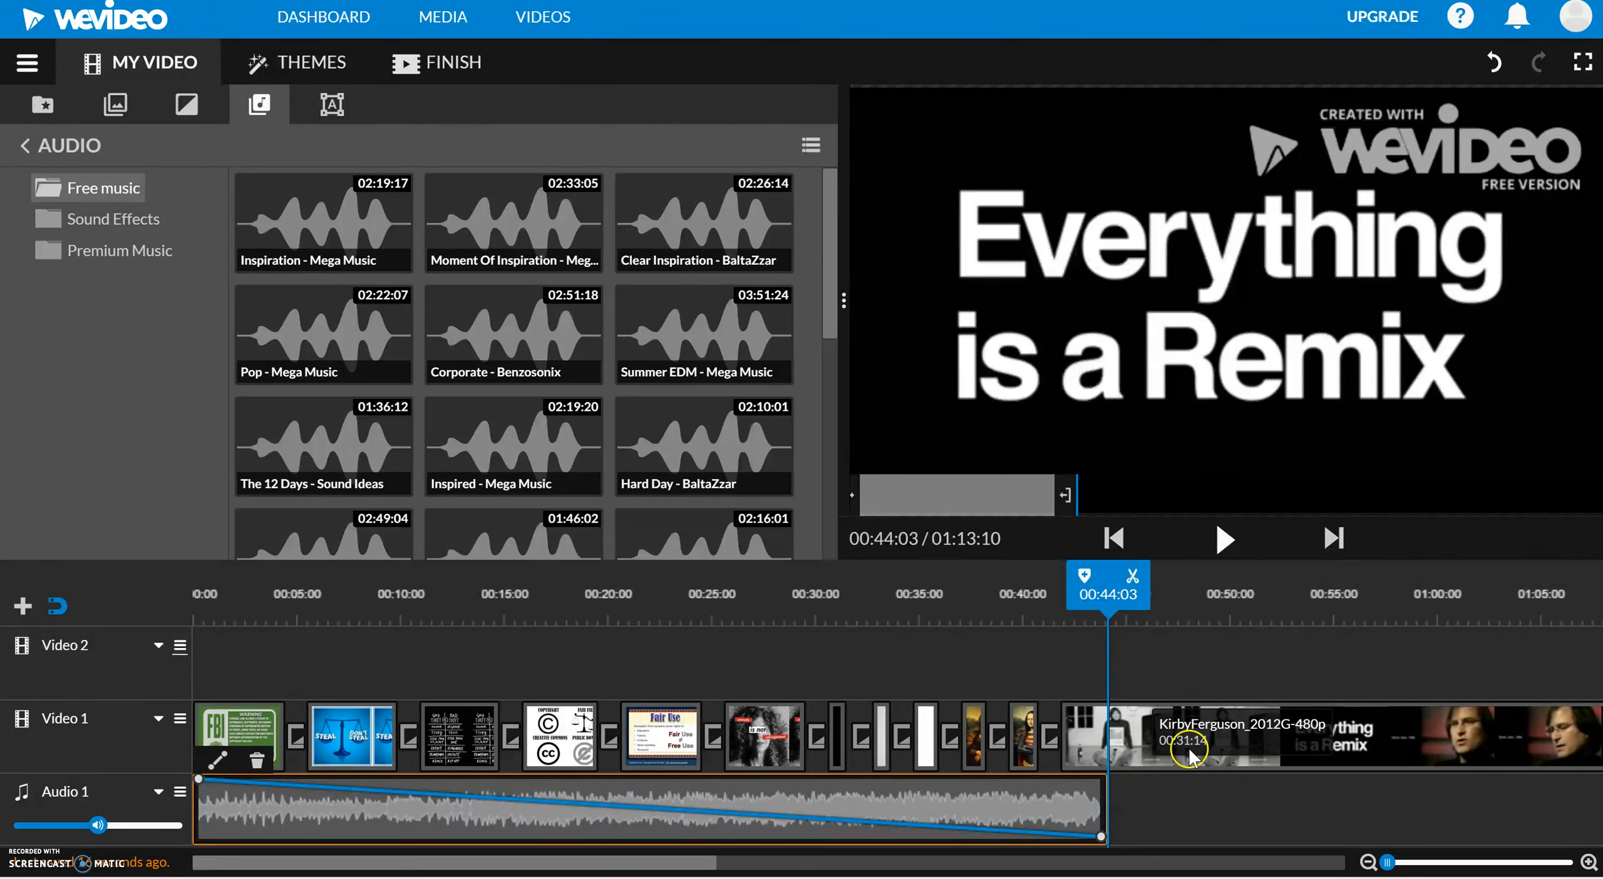
pyautogui.moveTo(1100, 838)
pyautogui.moveTo(1101, 838)
pyautogui.mouseDown()
pyautogui.moveTo(1099, 798)
pyautogui.moveTo(1104, 839)
pyautogui.mouseUp()
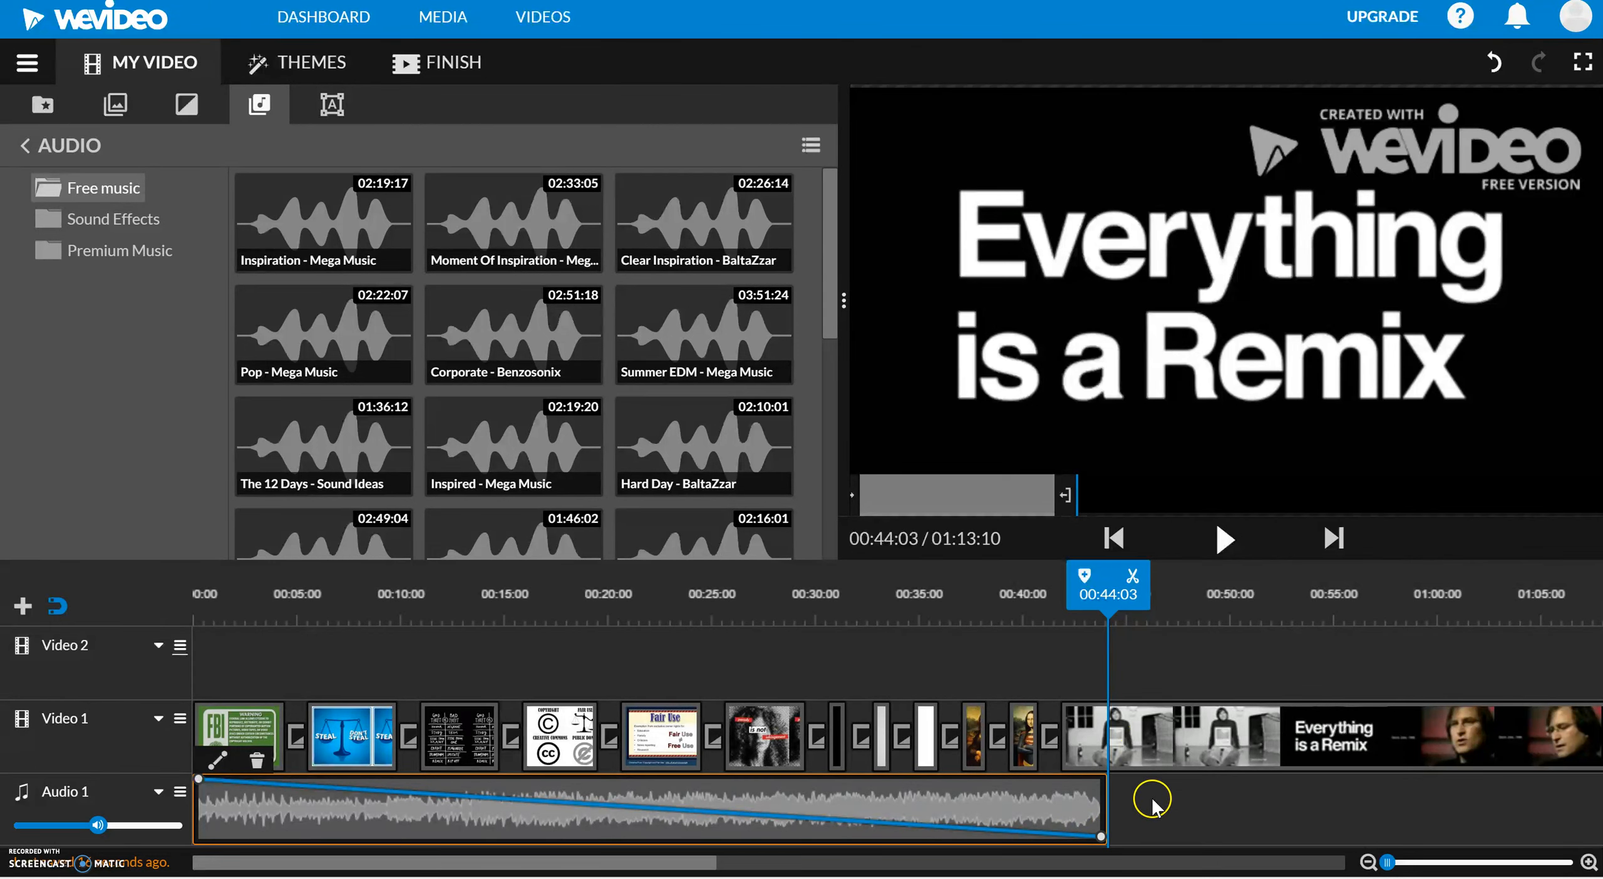
# Step: Play the project from the beginning of the timeline and preview the White Streaks background from the graphics library
pyautogui.moveTo(1109, 576); pyautogui.dragTo(190, 623)
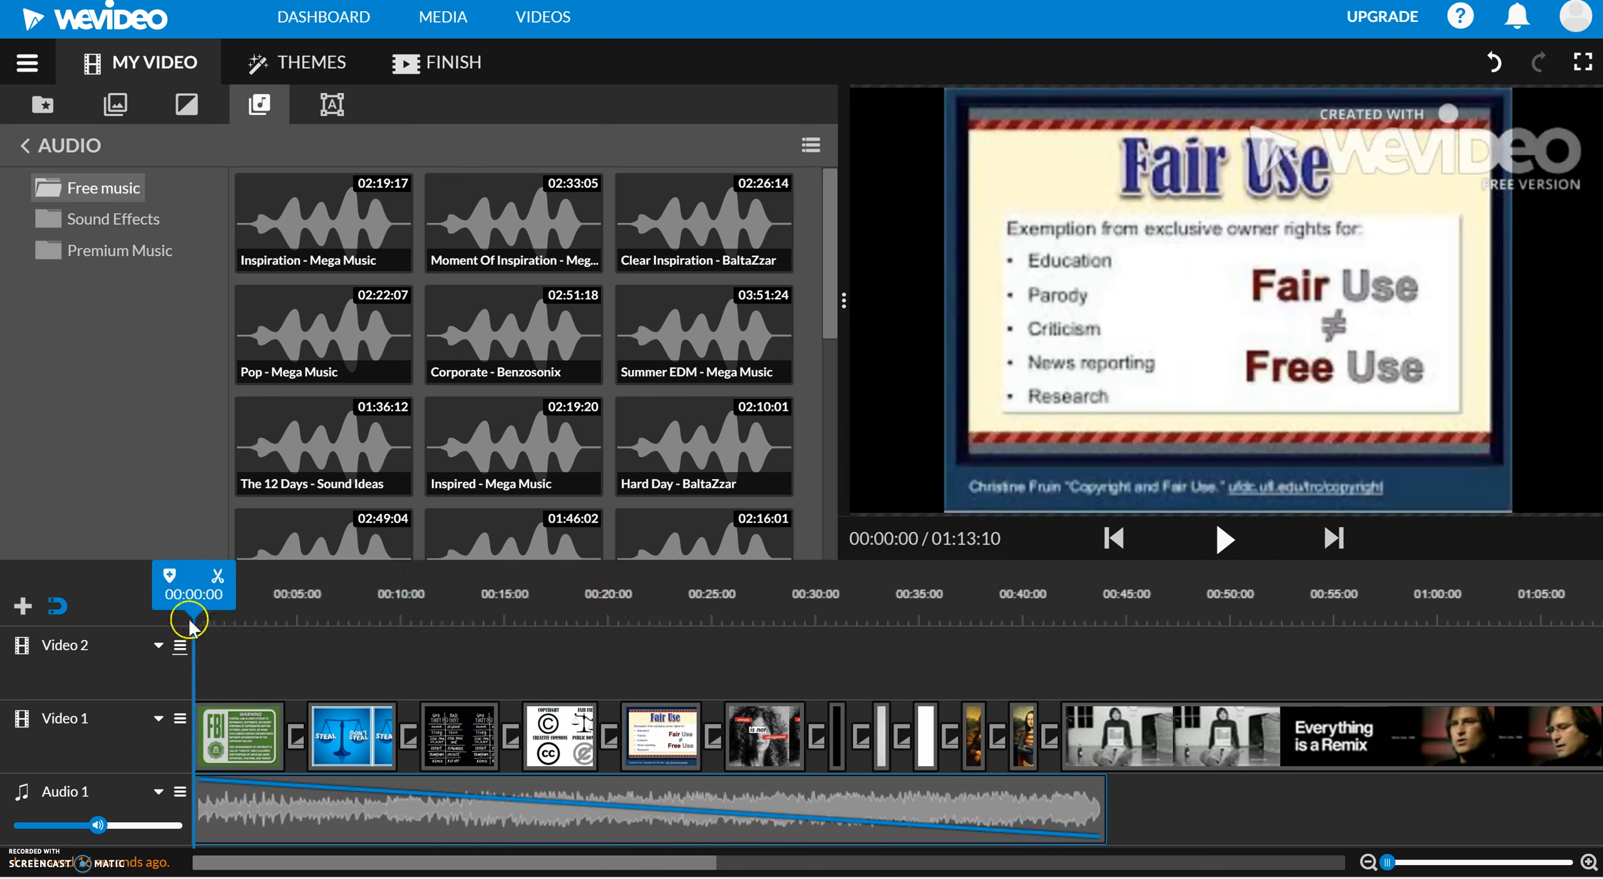
pyautogui.click(1224, 539)
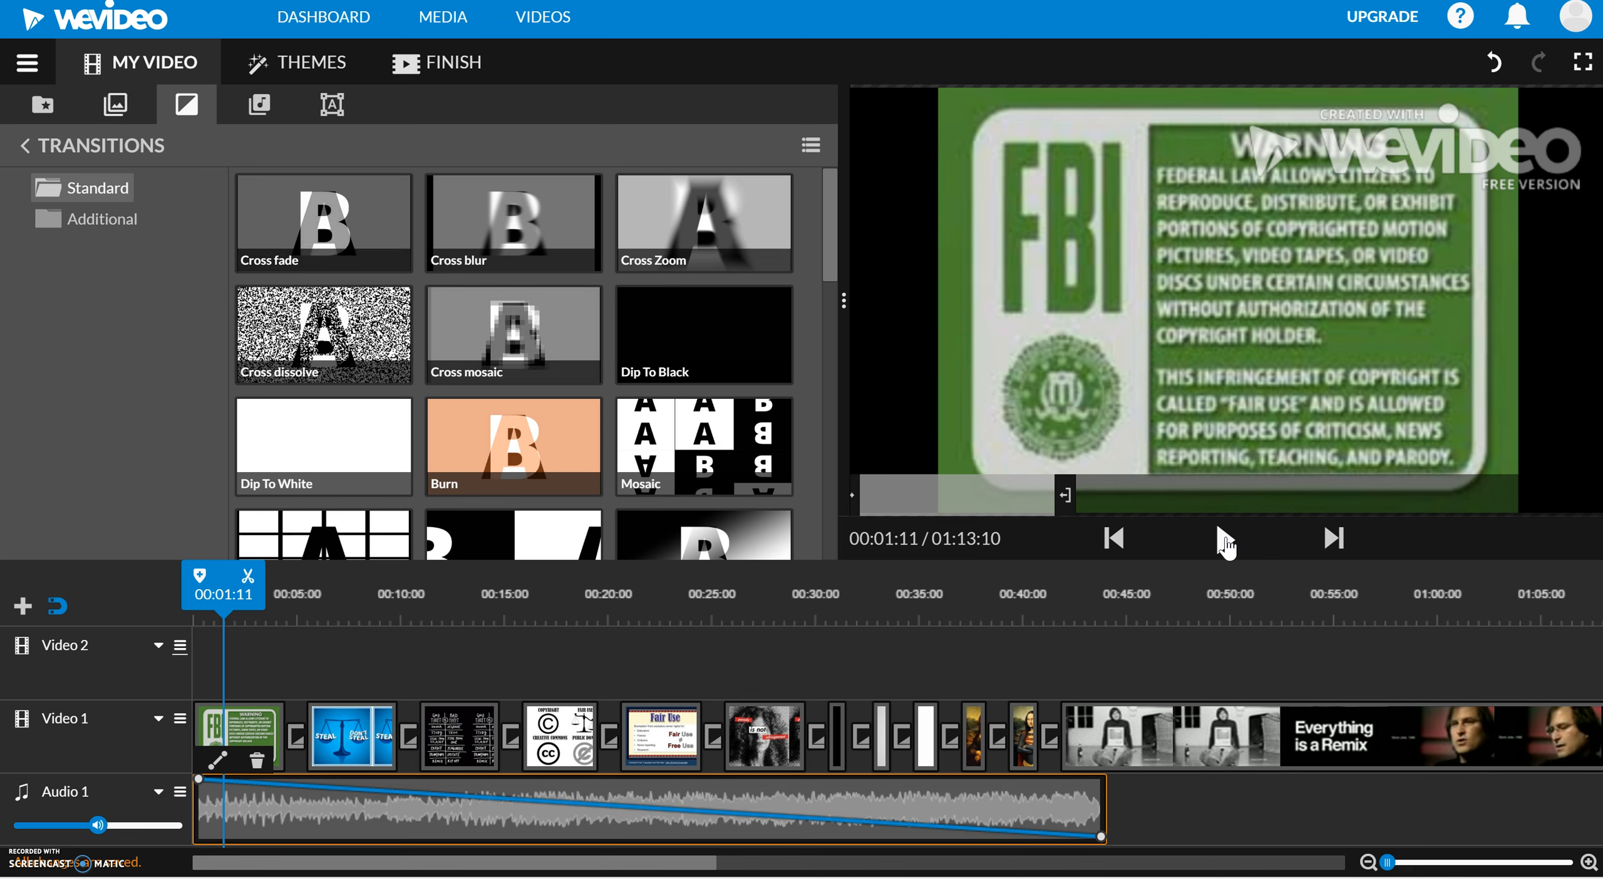
pyautogui.click(115, 105)
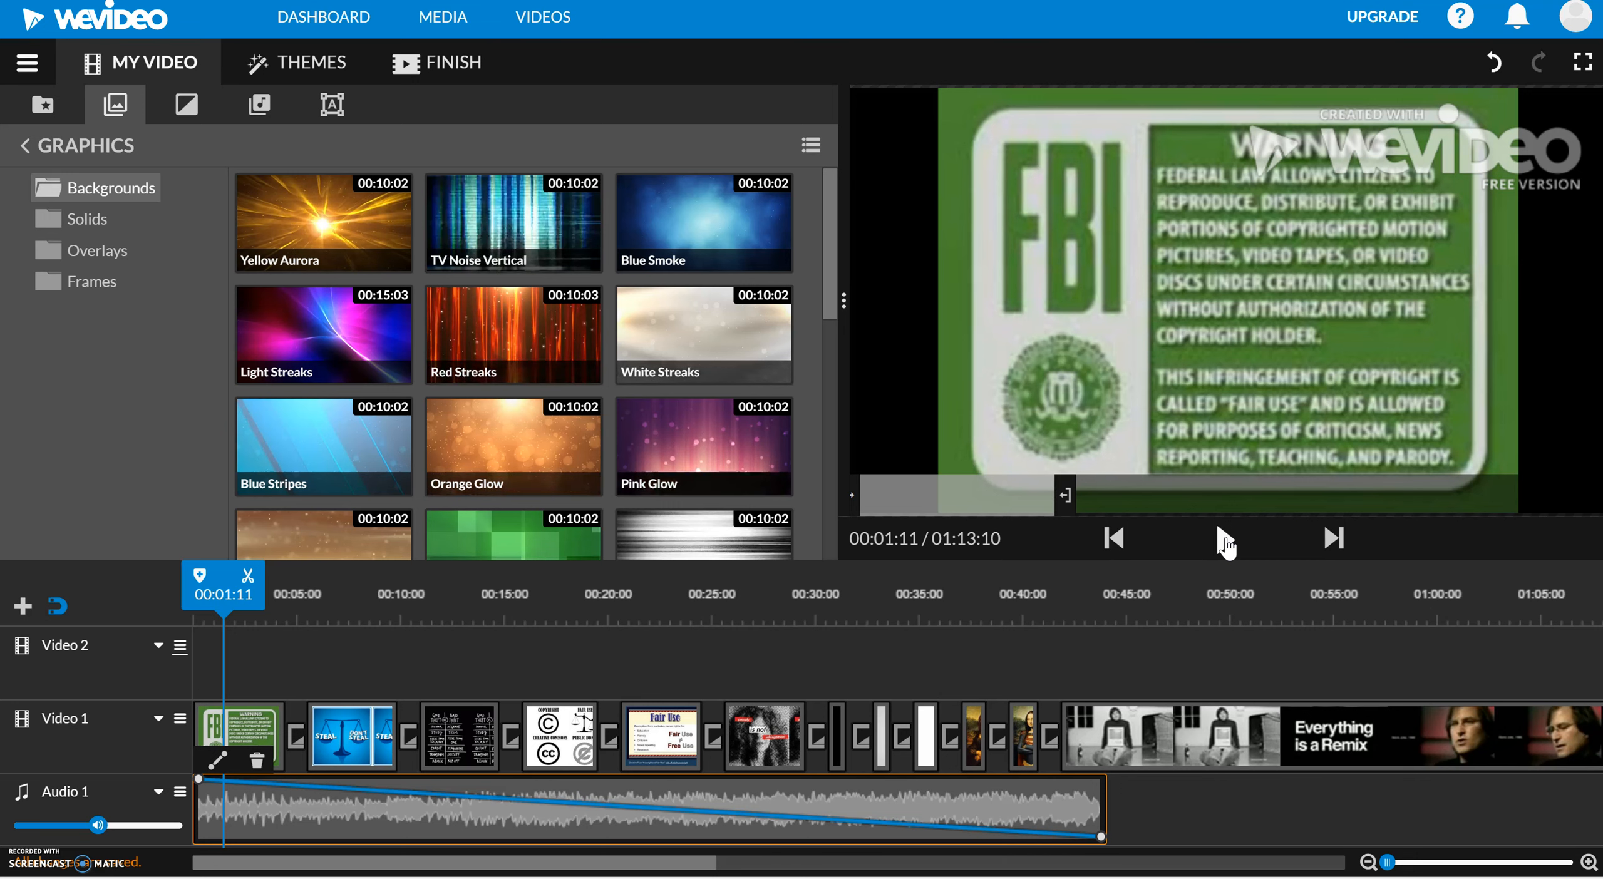
pyautogui.click(704, 334)
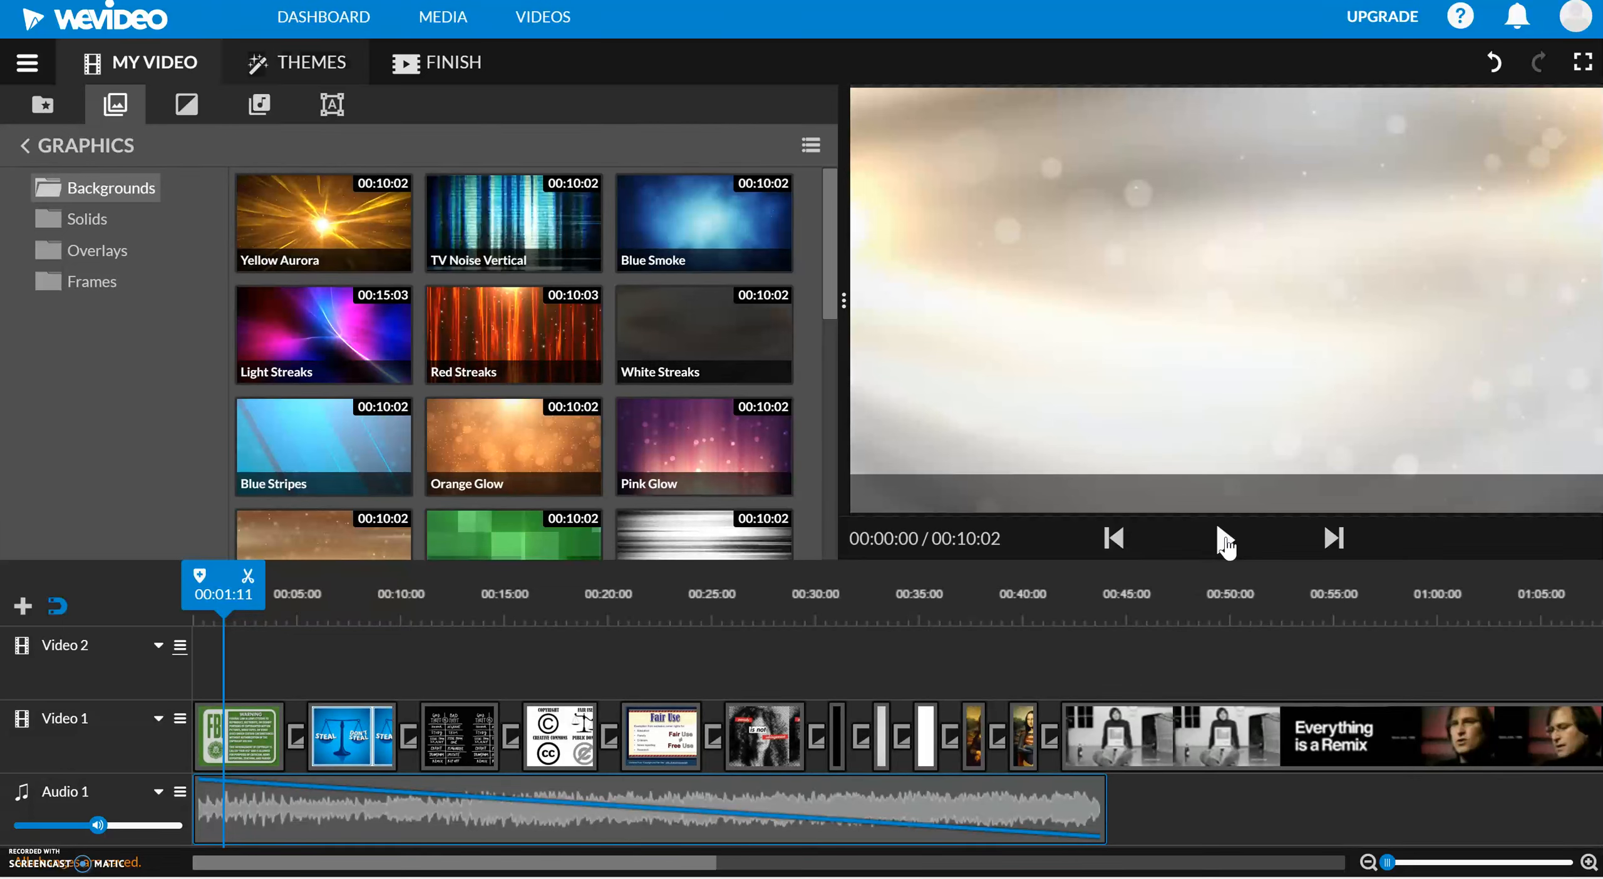
# Step: Look through the available video themes and close the selection without applying one
pyautogui.click(304, 65)
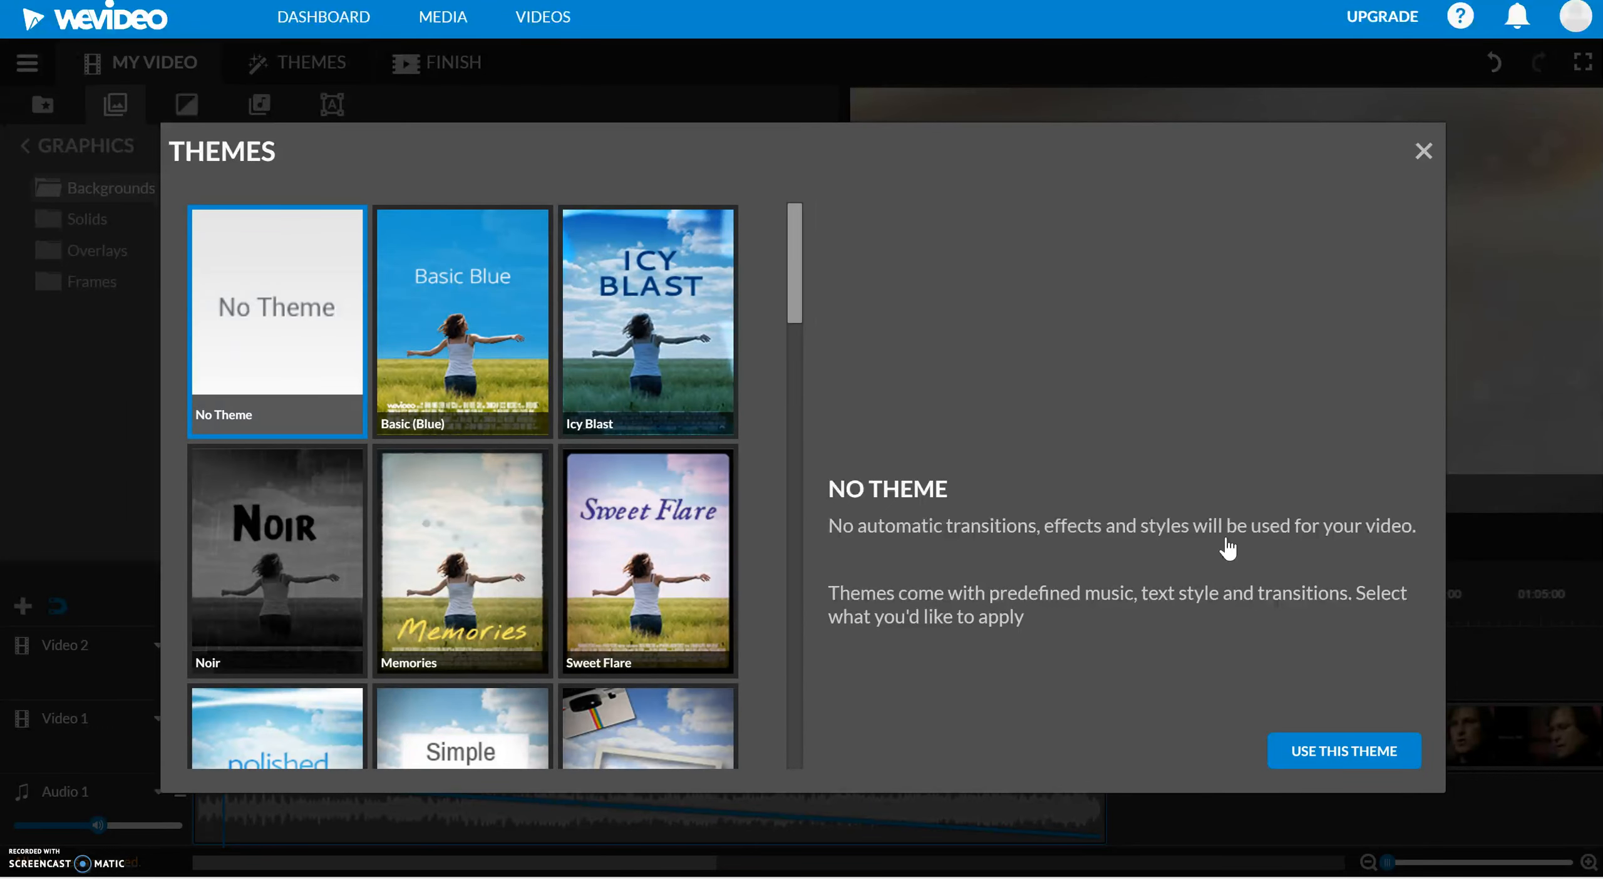
pyautogui.scroll(-5, 463, 485)
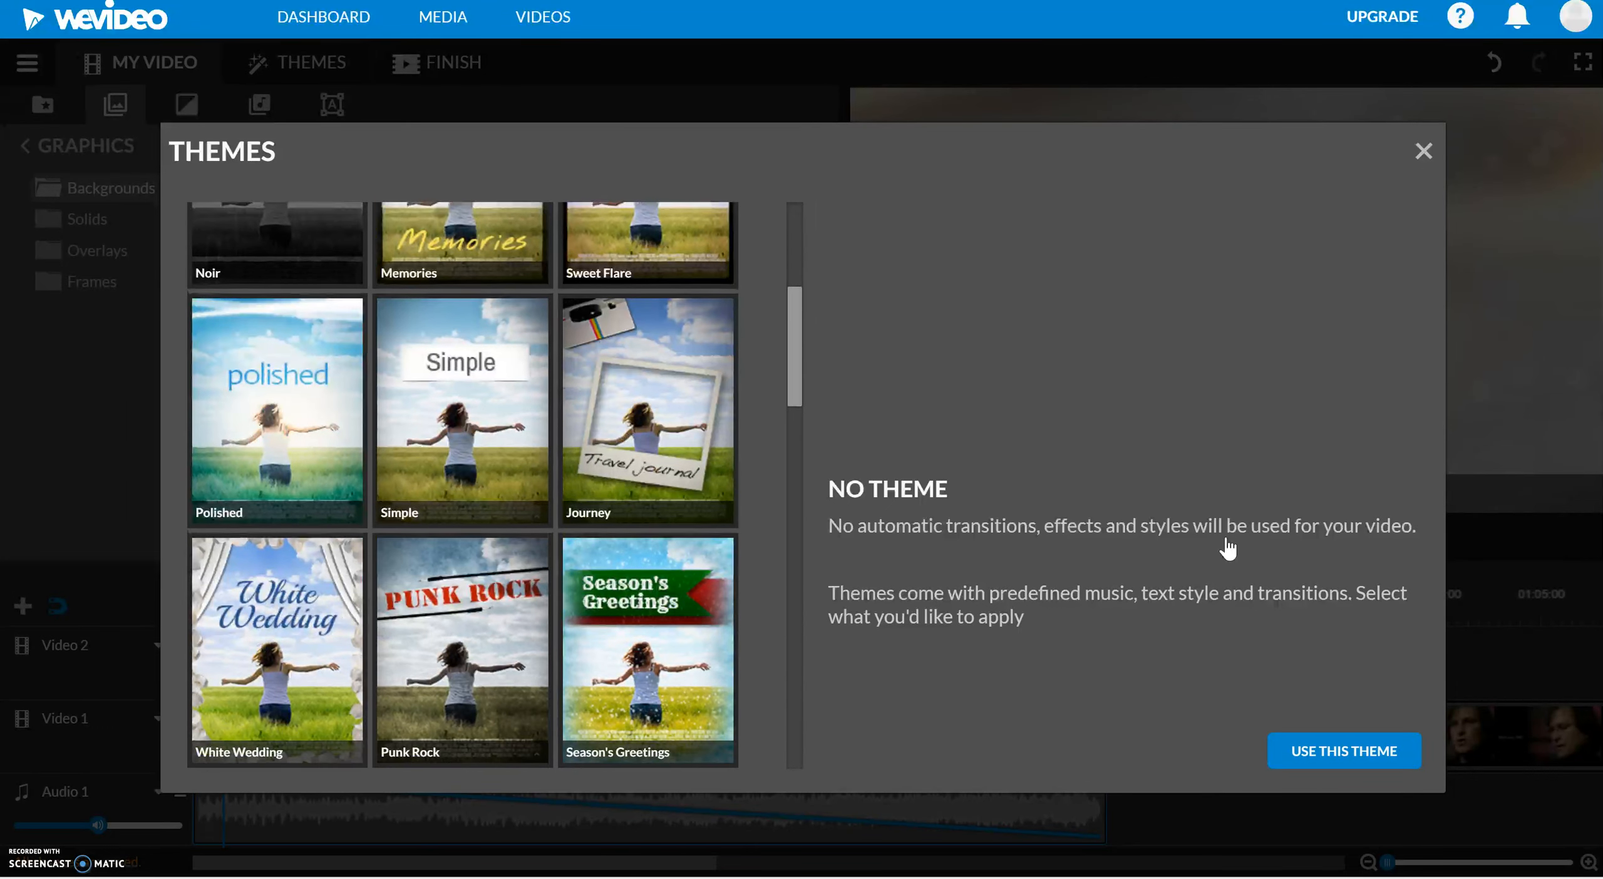
pyautogui.scroll(-1, 463, 486)
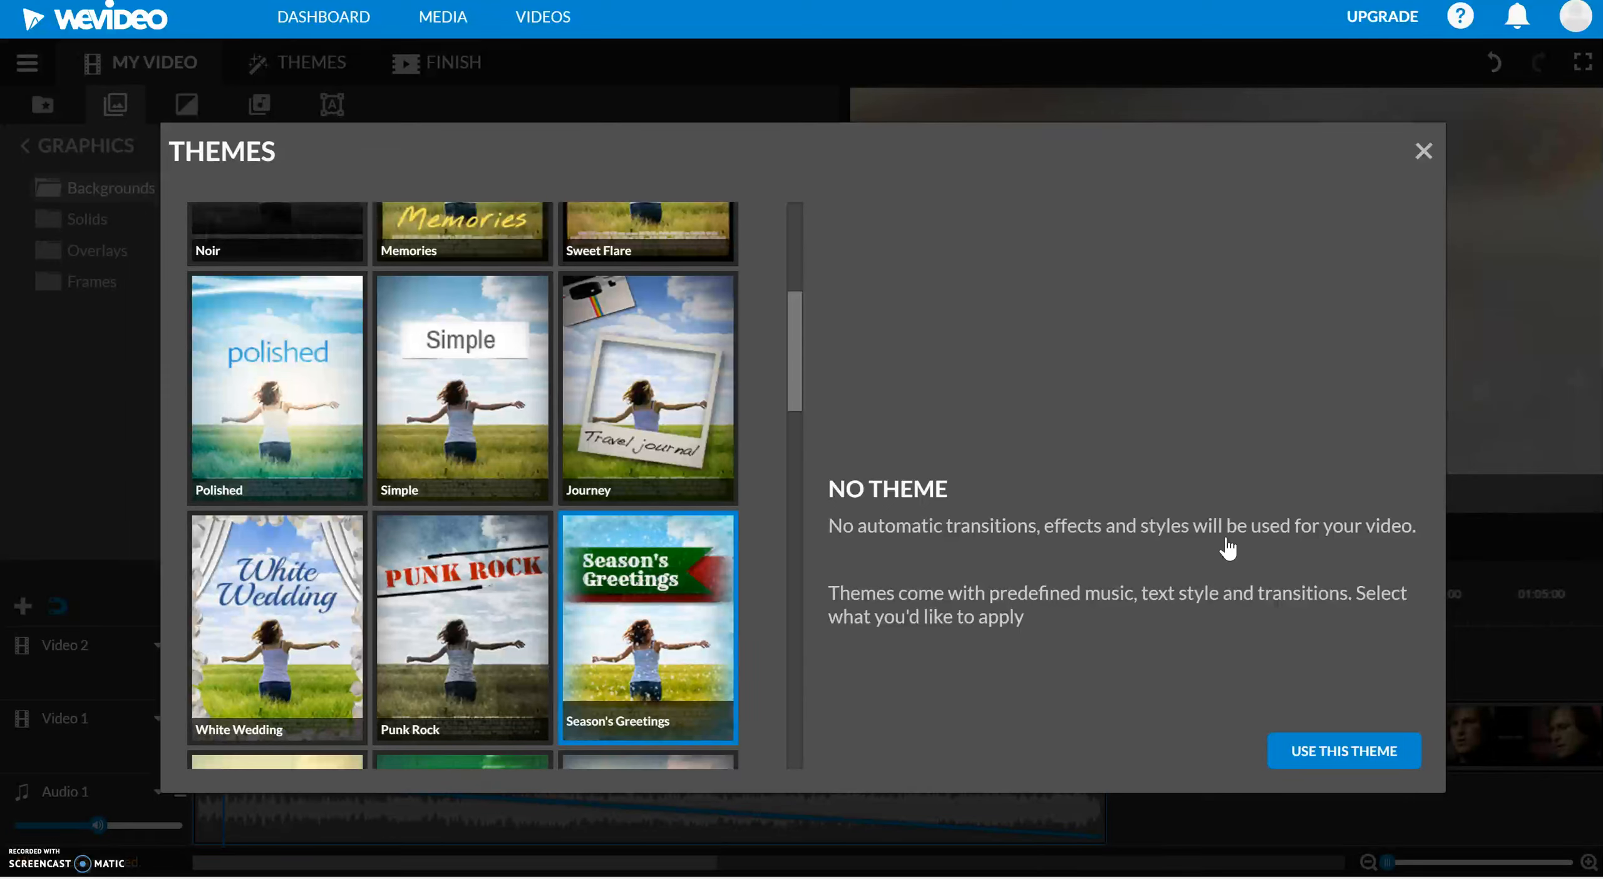
pyautogui.scroll(-8, 463, 485)
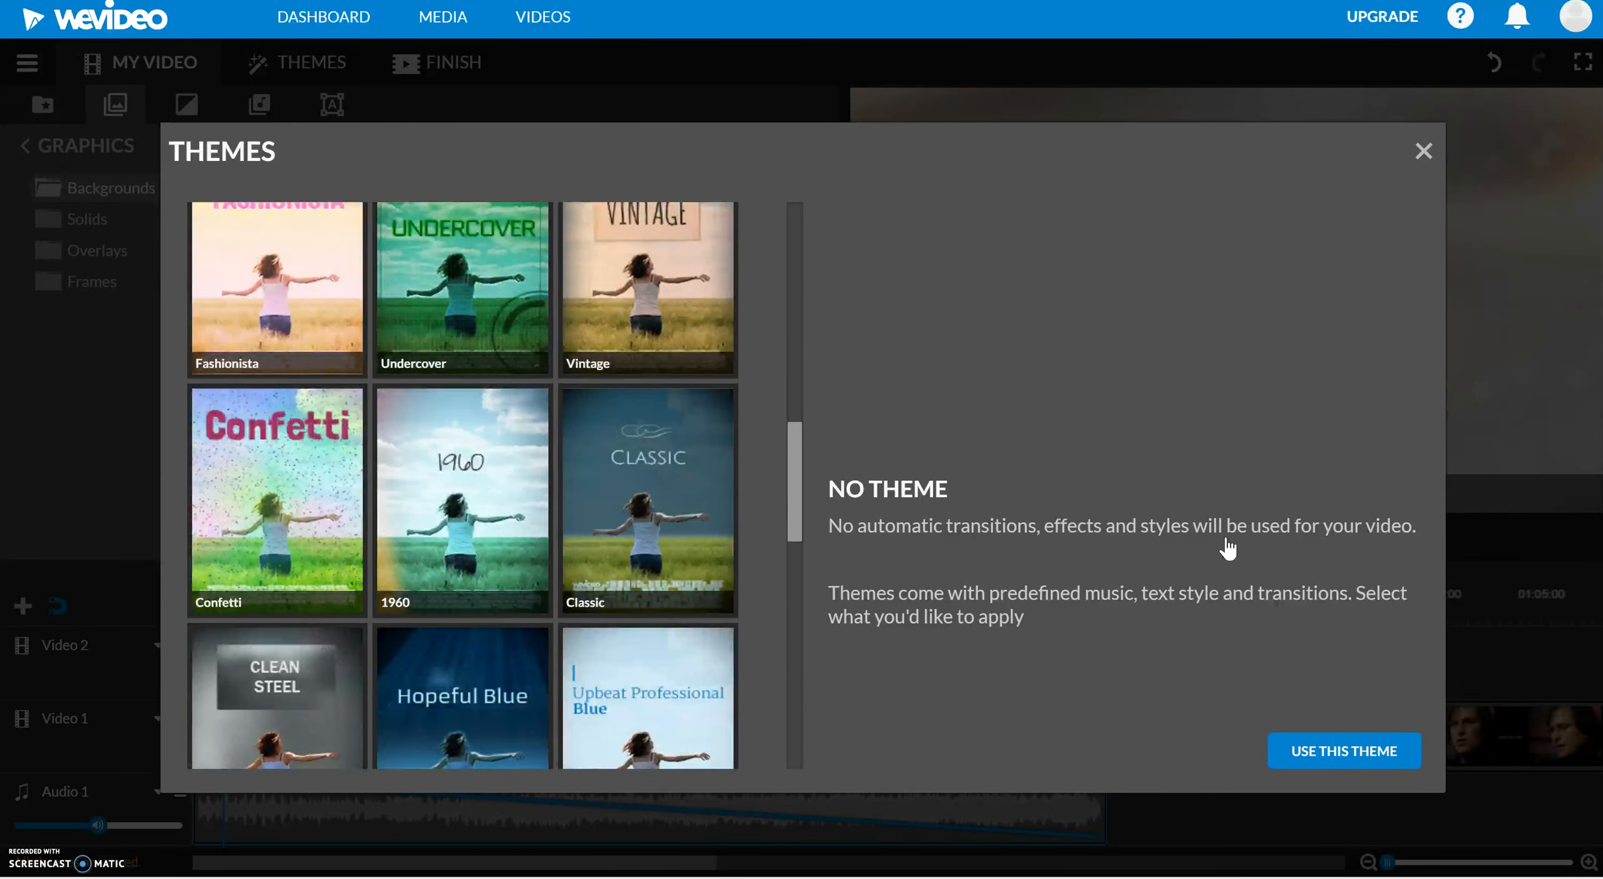
pyautogui.scroll(-7, 464, 486)
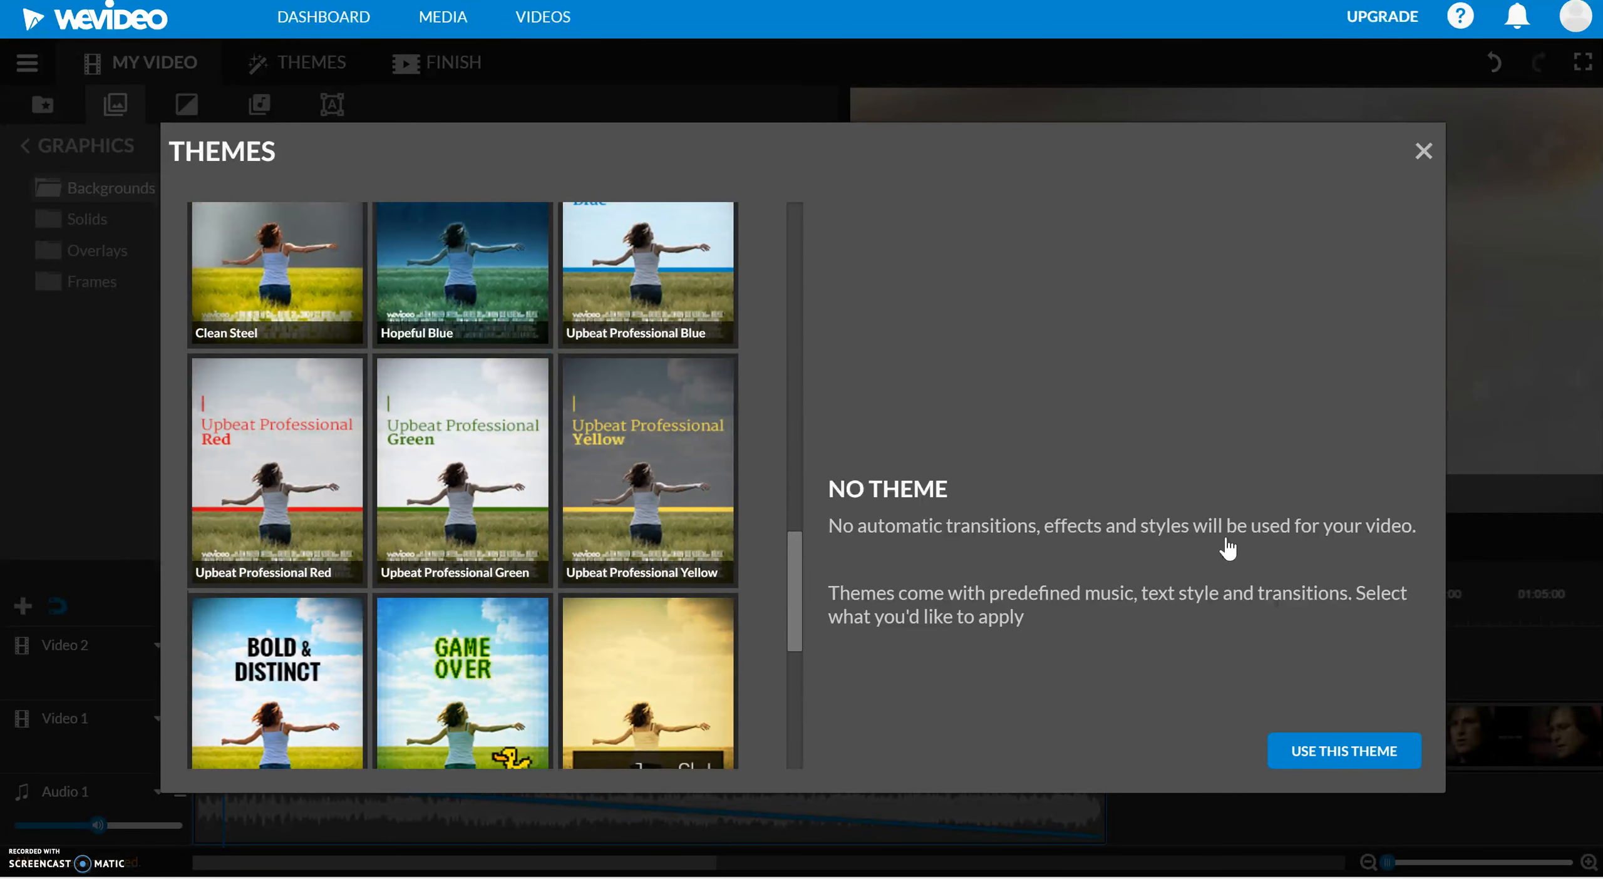
pyautogui.press('Escape')
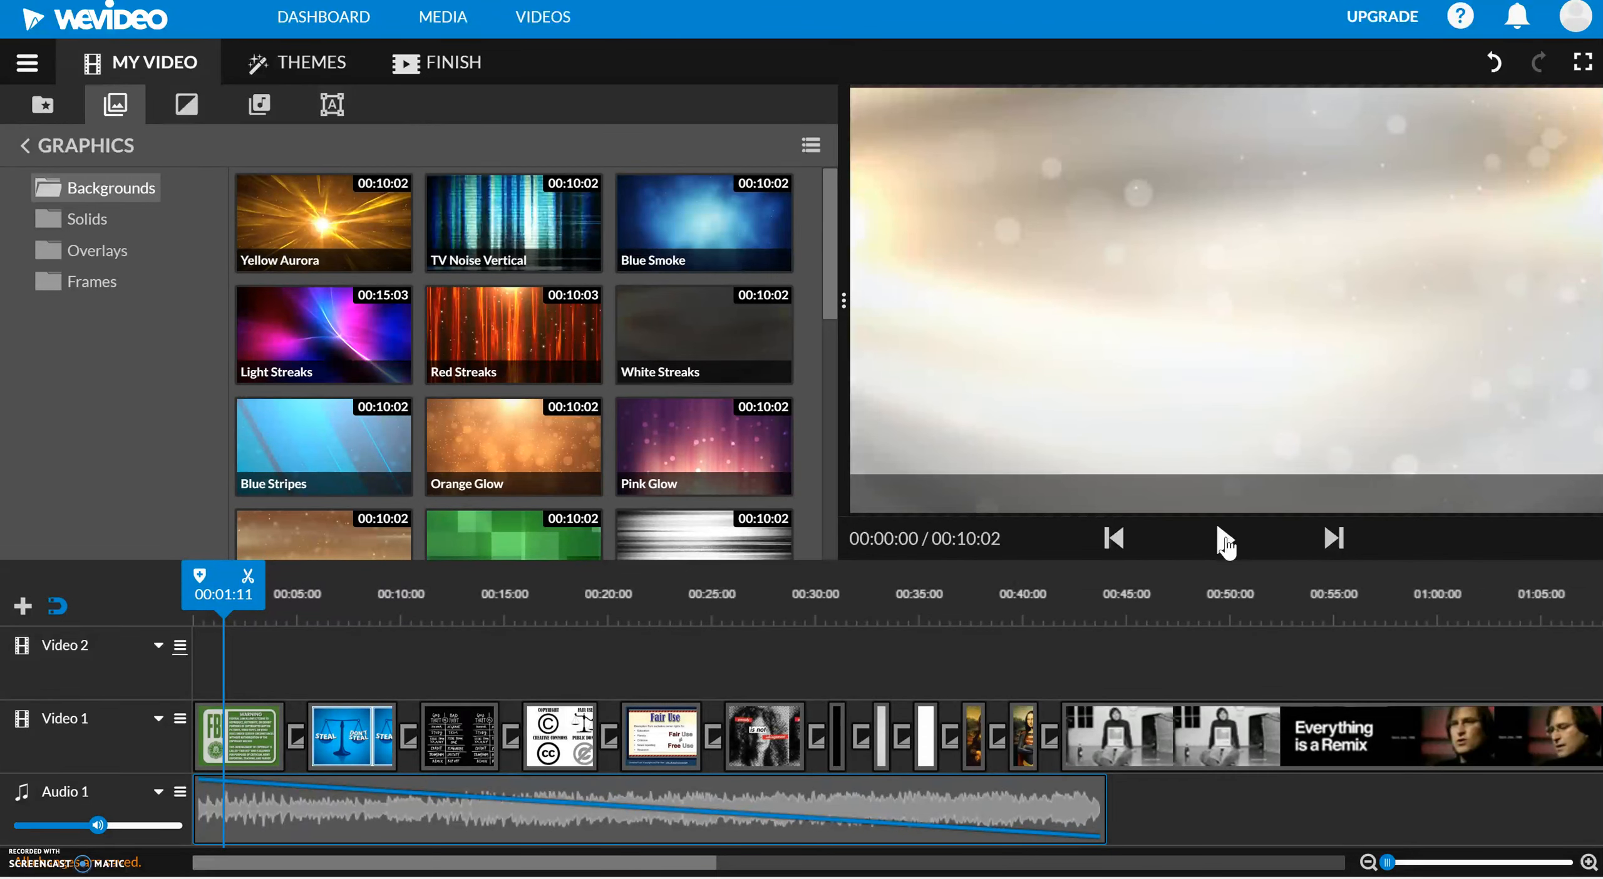
# Step: Return to the project's own media library and start finishing the video by opening its title prompt
pyautogui.click(43, 105)
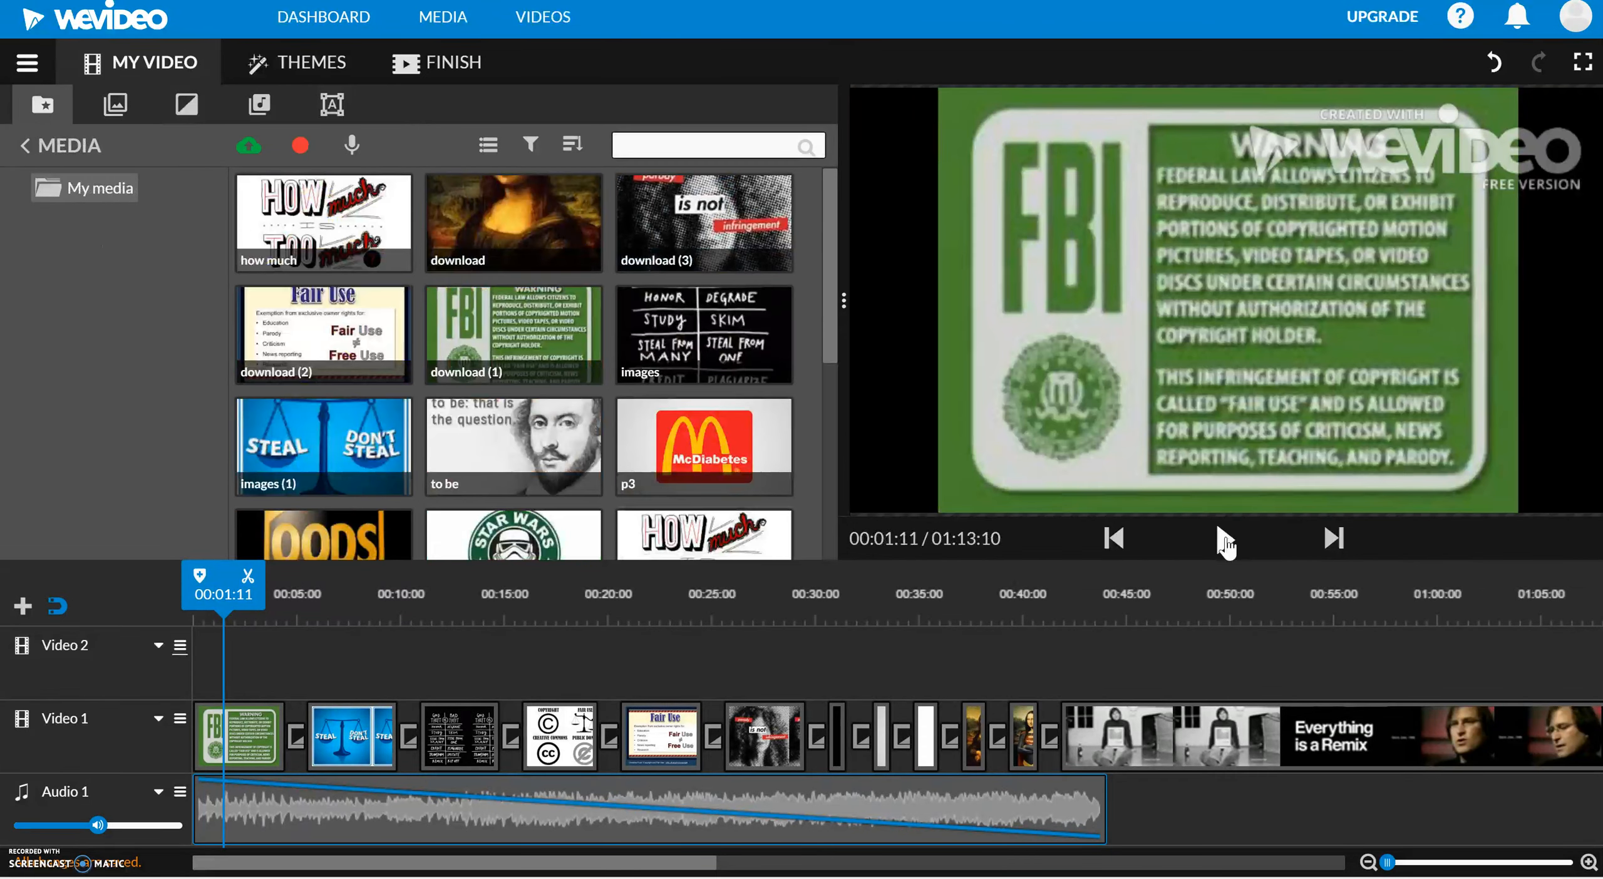
pyautogui.click(447, 64)
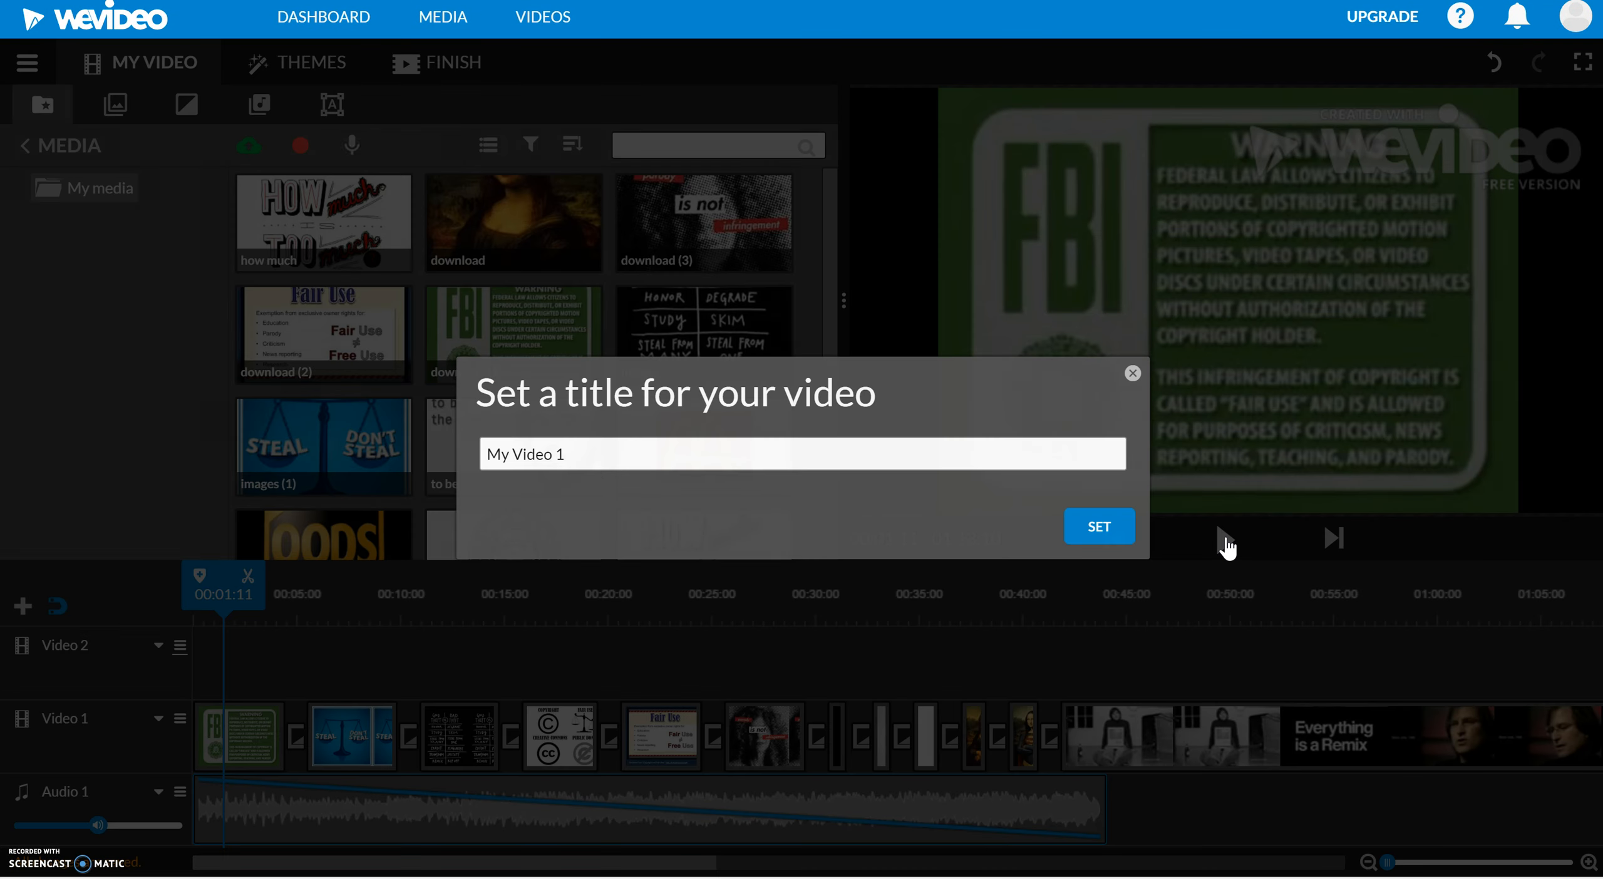